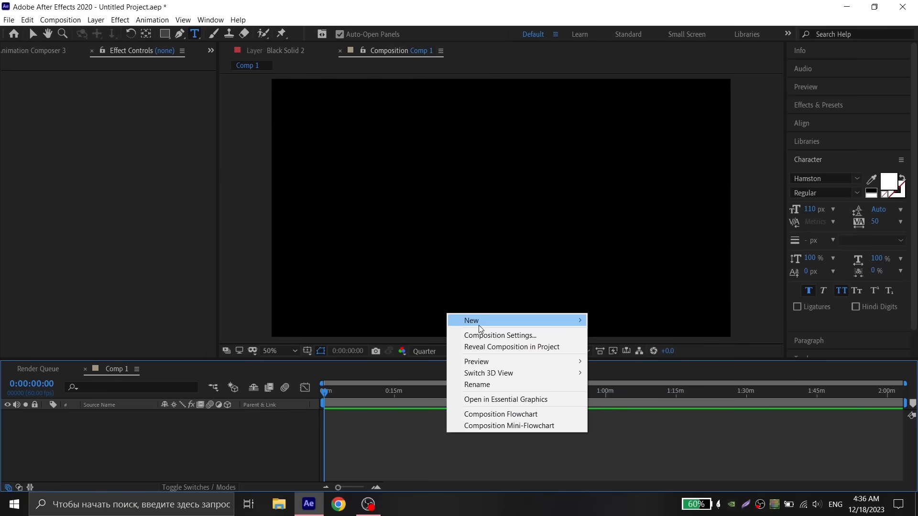
# Add a text layer reading 'YANI' to Comp 1 and finish editing it
pyautogui.click(602, 335)
pyautogui.write('ya')
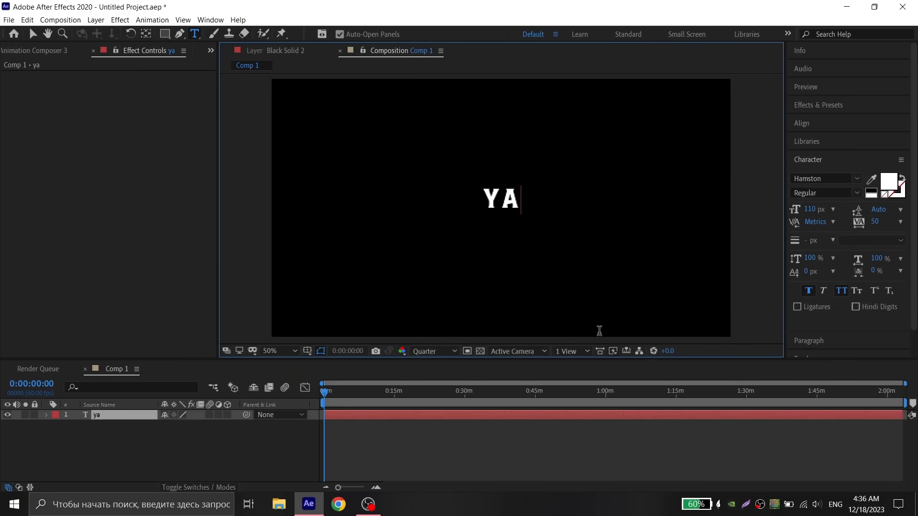
pyautogui.write('ni')
pyautogui.click(452, 463)
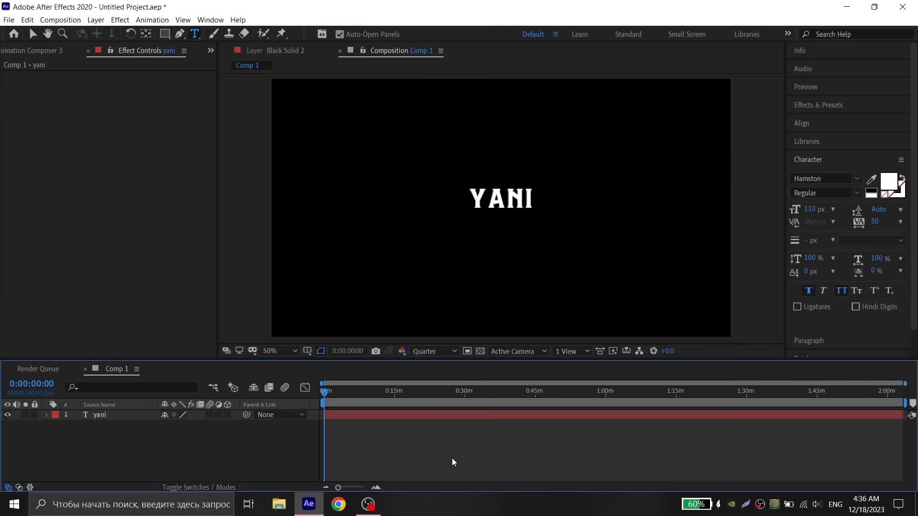
# Create a black solid and apply the Video Copilot Element effect to it
pyautogui.rightClick(279, 445)
pyautogui.click(451, 352)
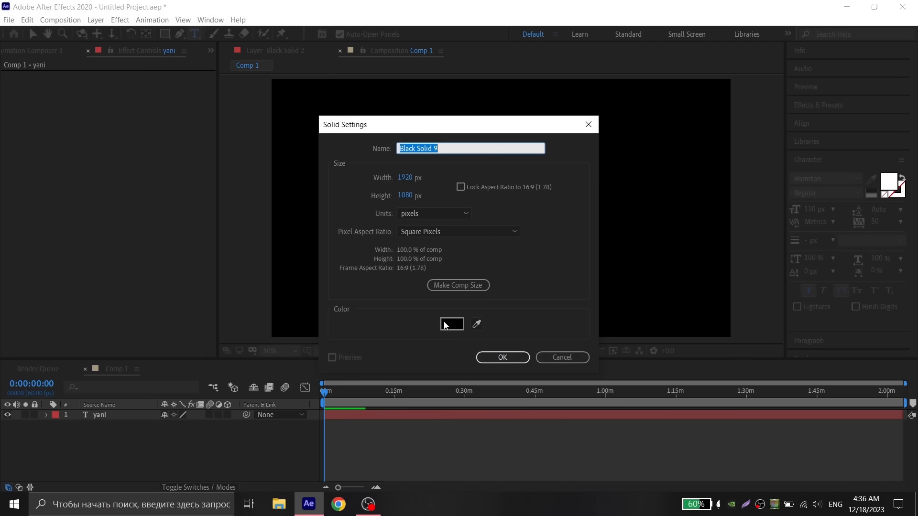
pyautogui.click(500, 354)
pyautogui.click(817, 105)
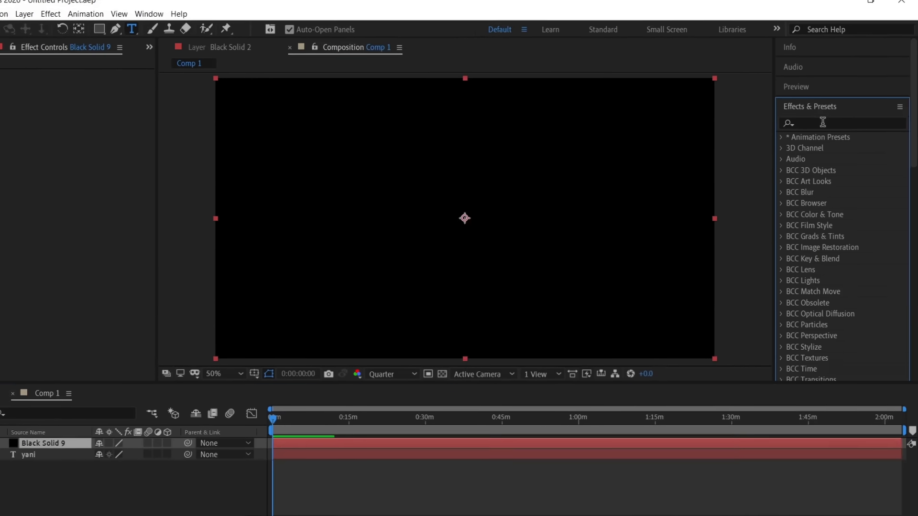
pyautogui.write('elem')
pyautogui.moveTo(738, 201); pyautogui.dragTo(483, 319)
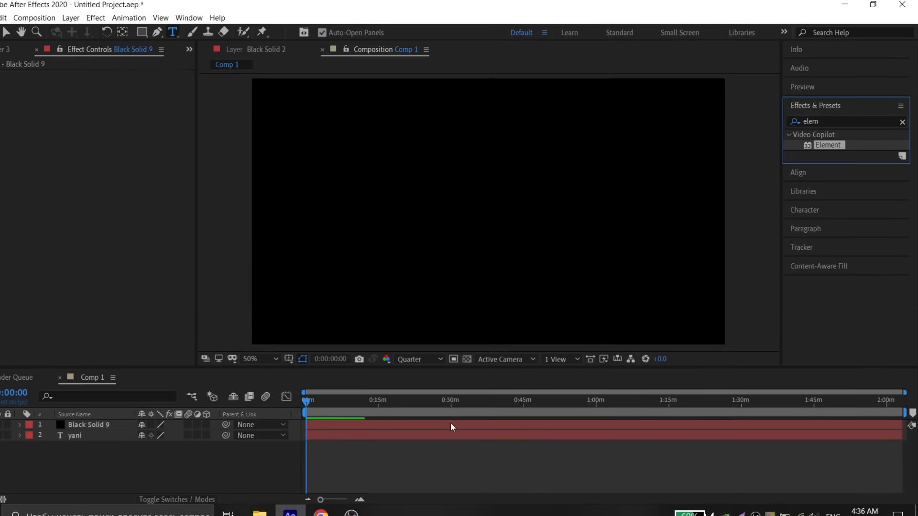
pyautogui.moveTo(318, 514); pyautogui.dragTo(467, 414)
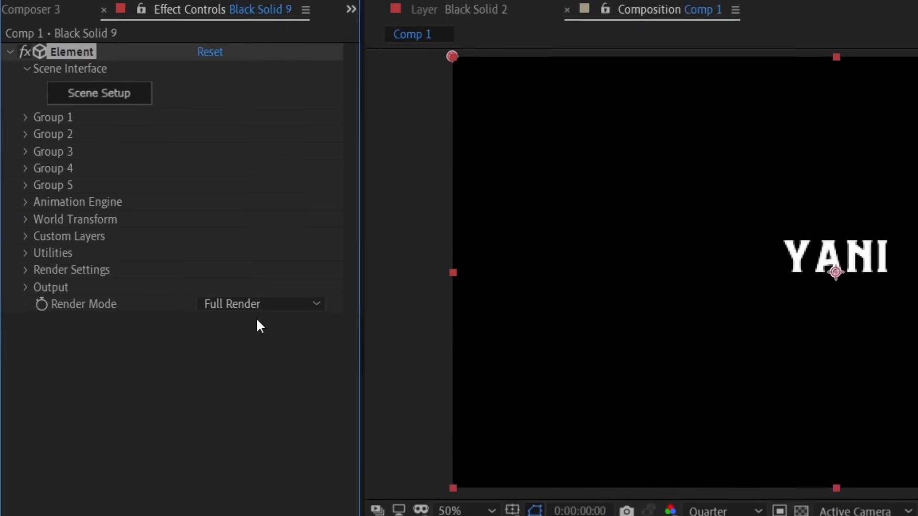
# Set Element's Custom Layers Path Layer 1 to the yani text and hide that text layer
pyautogui.click(31, 269)
pyautogui.click(55, 298)
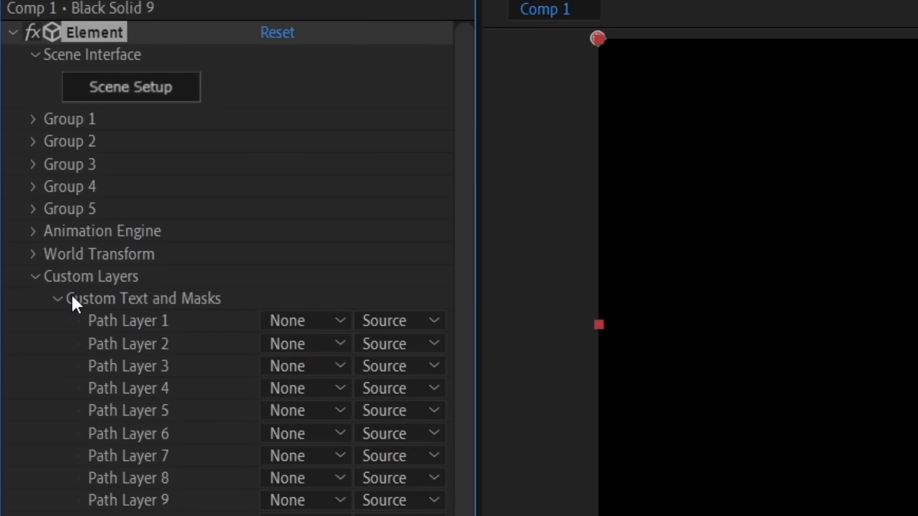
pyautogui.click(296, 314)
pyautogui.click(336, 407)
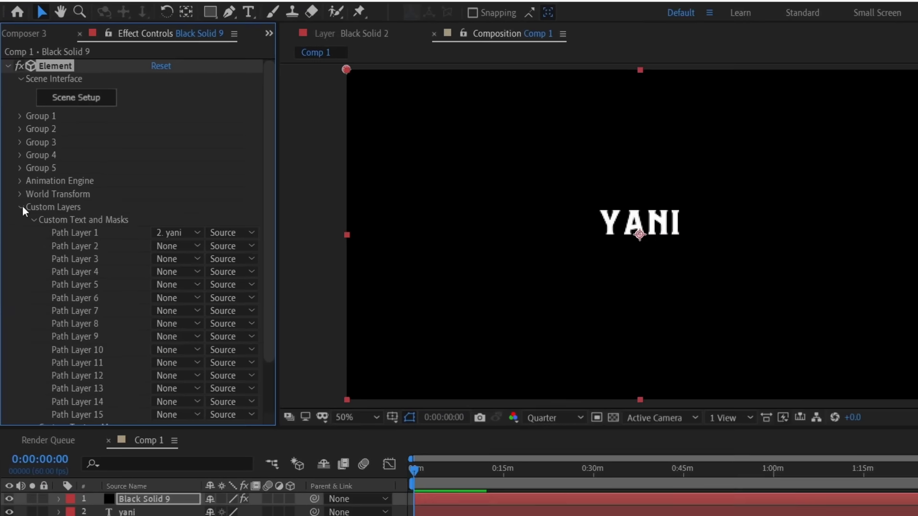
pyautogui.click(16, 186)
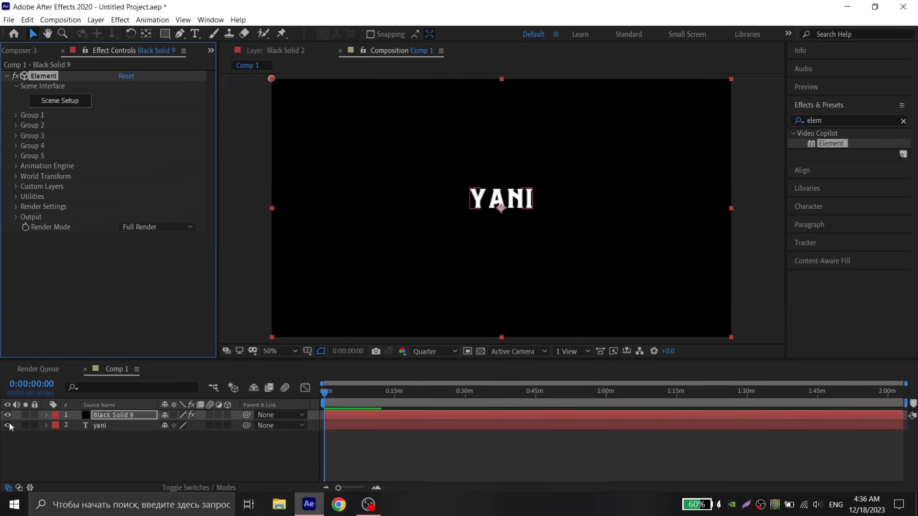
# Extrude the YANI text in Scene Setup, browse the Bevels > Physical presets, and extrude again
pyautogui.click(51, 101)
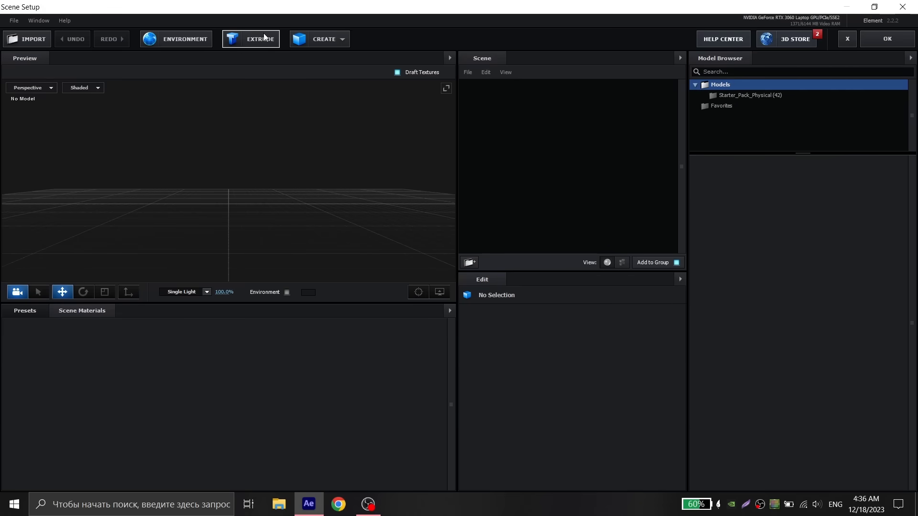
pyautogui.click(259, 37)
pyautogui.click(29, 313)
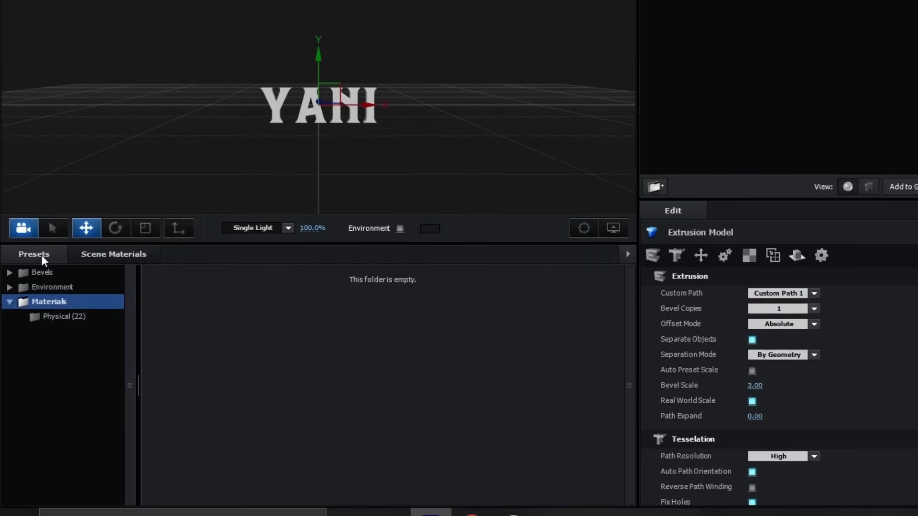
pyautogui.click(44, 273)
pyautogui.click(61, 287)
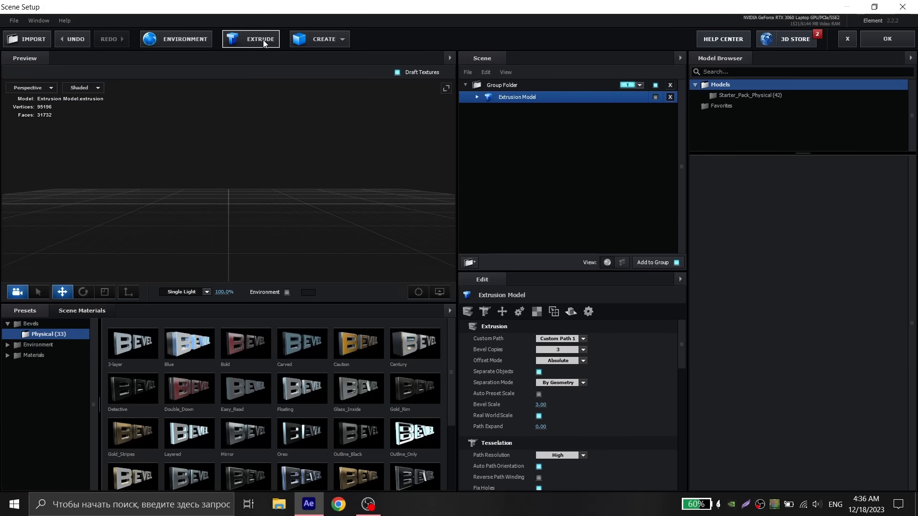
pyautogui.click(263, 39)
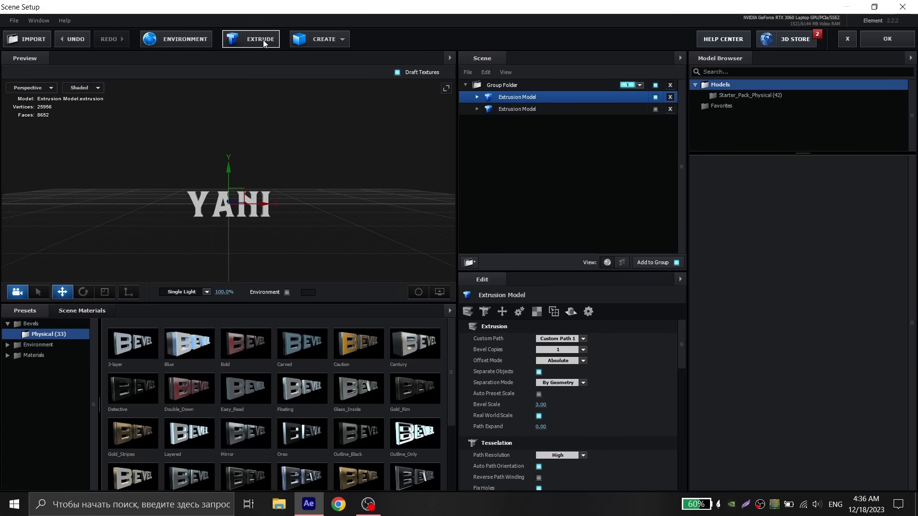
# Apply the Caution bevel preset to the YANI extrusion model
pyautogui.click(369, 340)
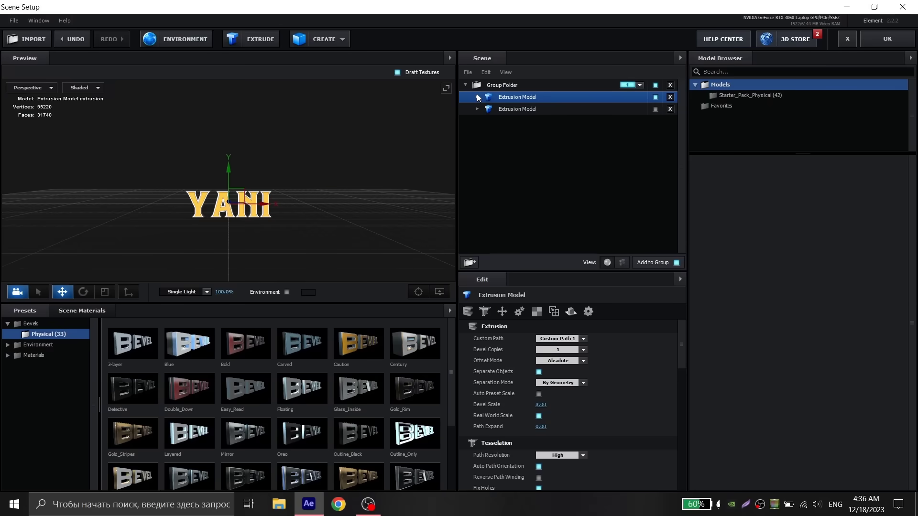
pyautogui.click(477, 97)
pyautogui.click(83, 310)
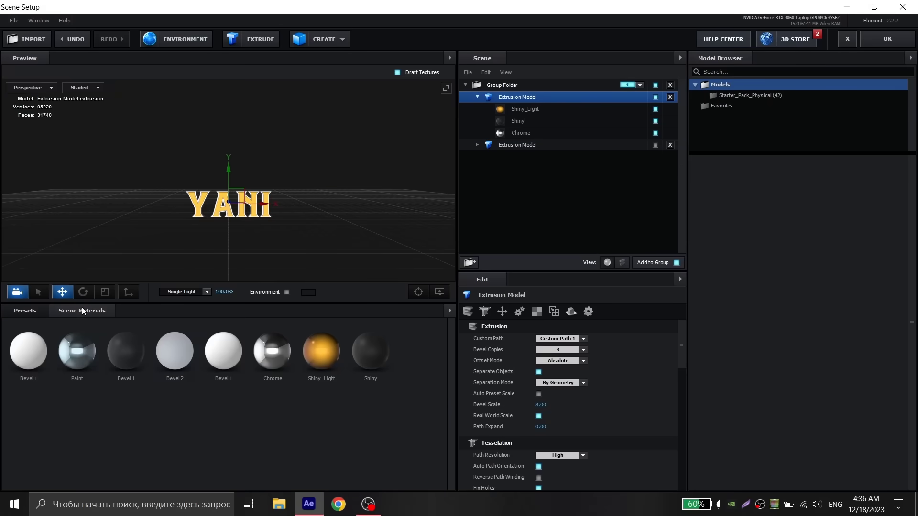
# Replace the model's three material slots with Bevel 1, Chrome and Paint
pyautogui.click(528, 108)
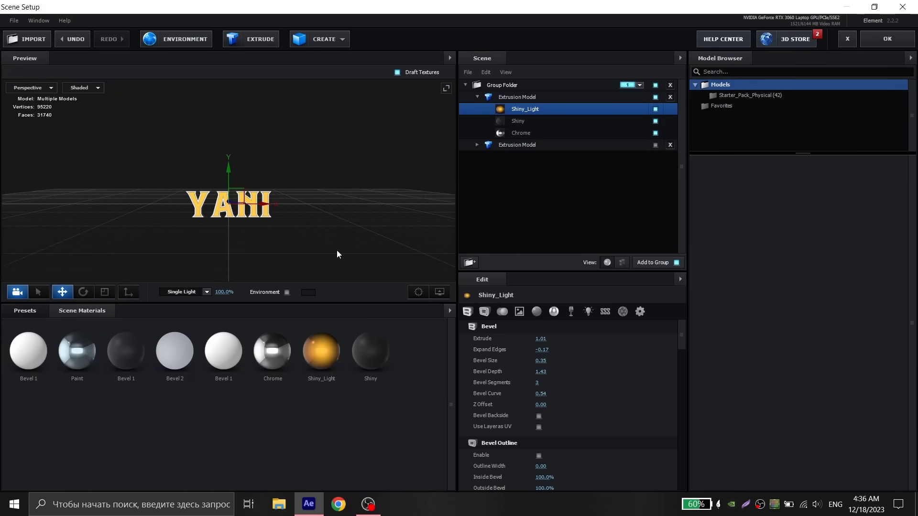
pyautogui.click(123, 353)
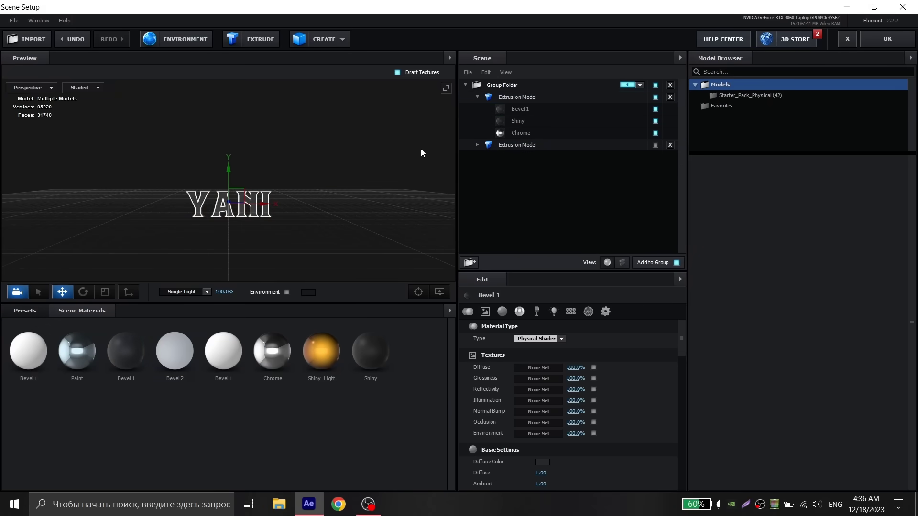
pyautogui.click(518, 120)
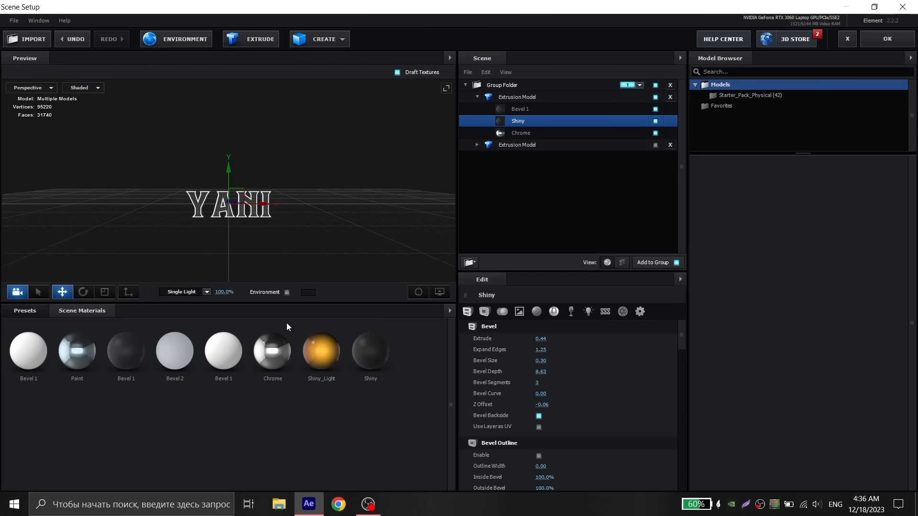
pyautogui.click(275, 347)
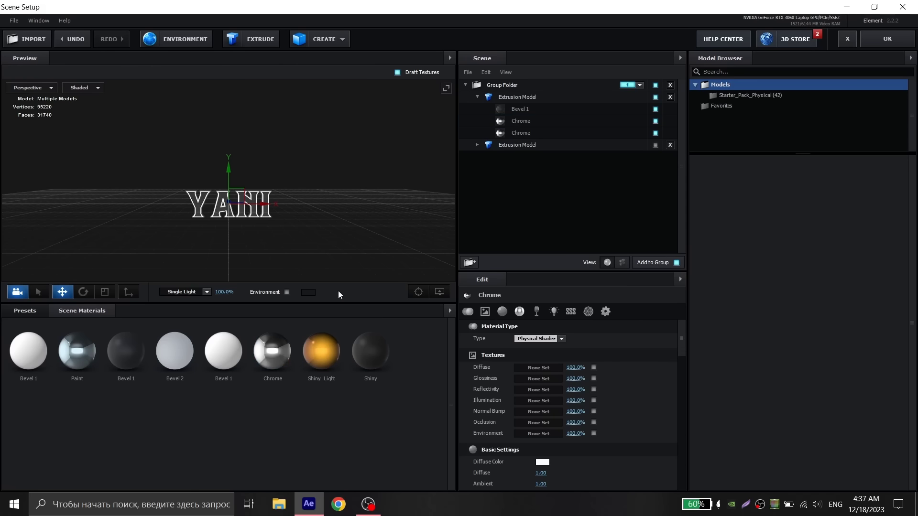
pyautogui.click(524, 133)
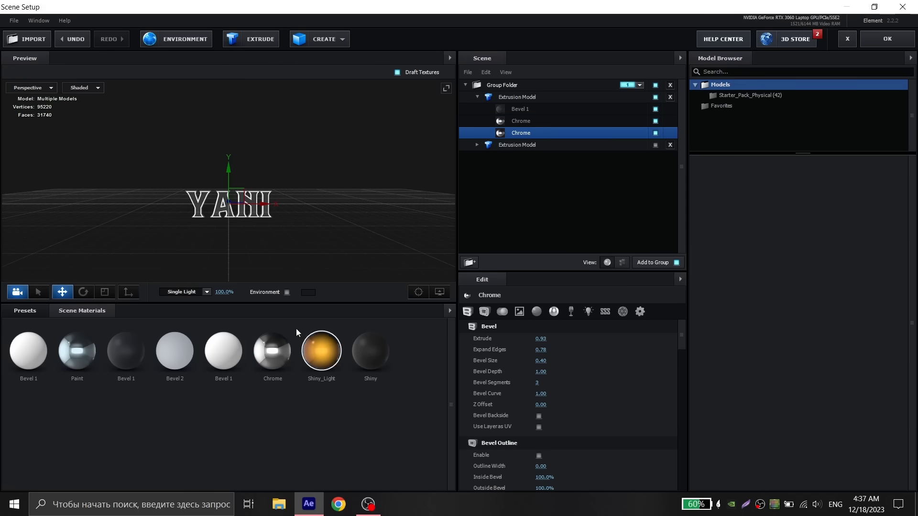
pyautogui.click(91, 350)
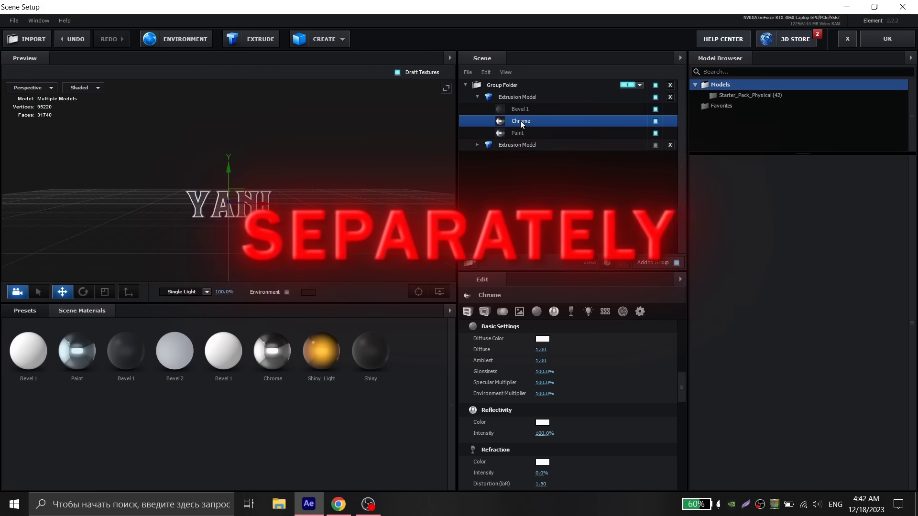
# Set Chrome's diffuse colour to black (000000) and its reflectivity colour to #8B91FF
pyautogui.click(543, 339)
pyautogui.click(516, 329)
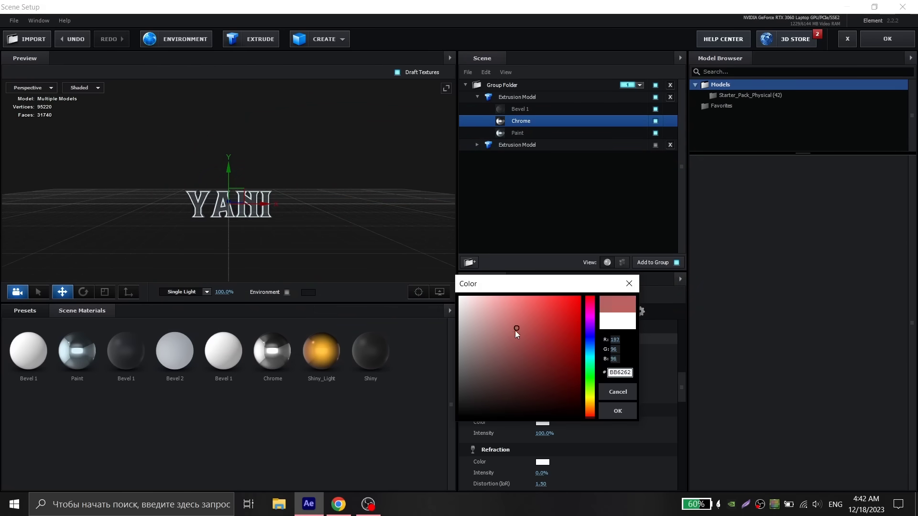
pyautogui.click(616, 411)
pyautogui.click(544, 339)
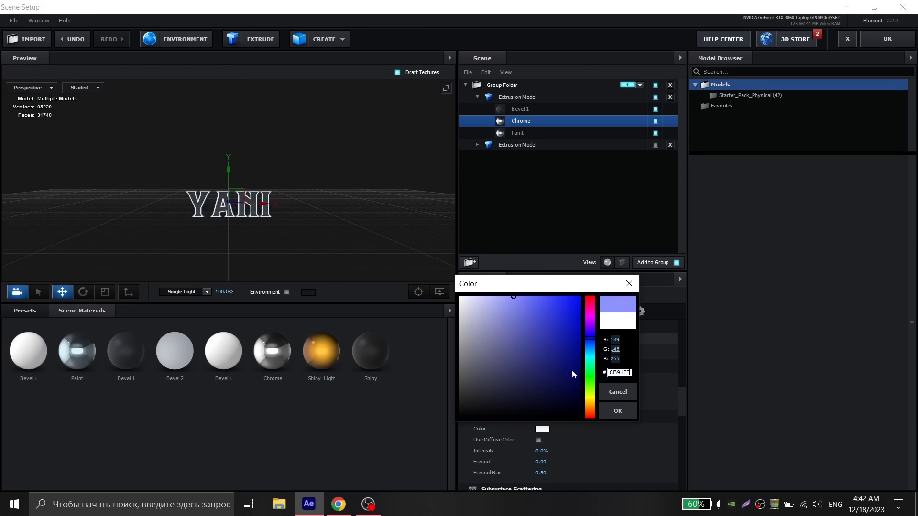
pyautogui.click(617, 410)
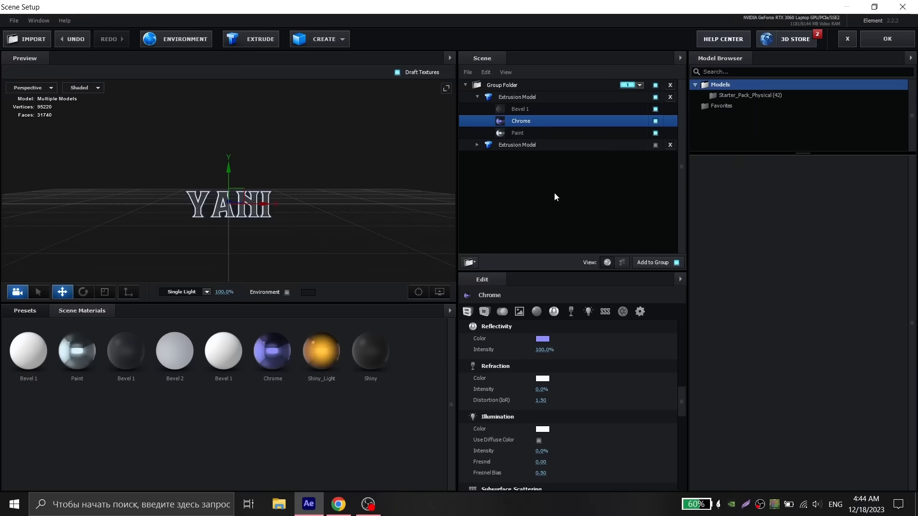
# Give Bevel 1 Extrude 1.07, Expand Edges 0.38 and Bevel Size 0.50
pyautogui.click(518, 109)
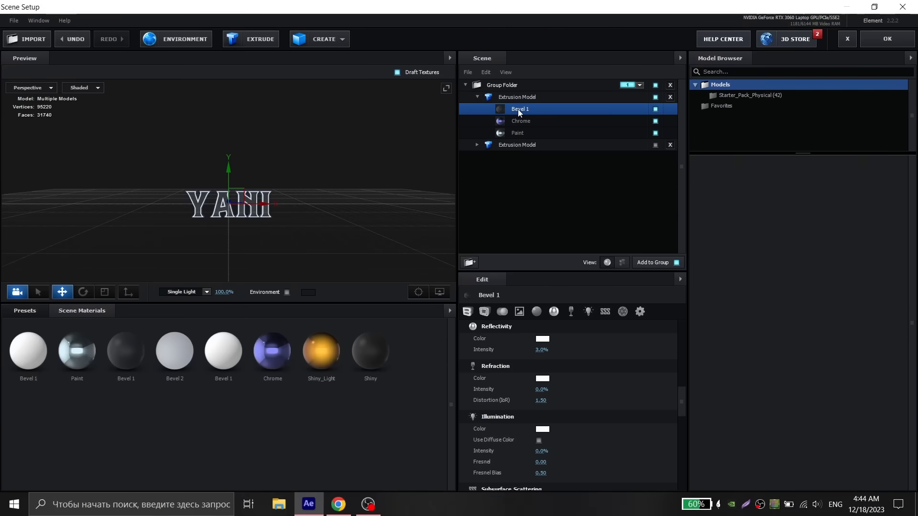
pyautogui.click(403, 321)
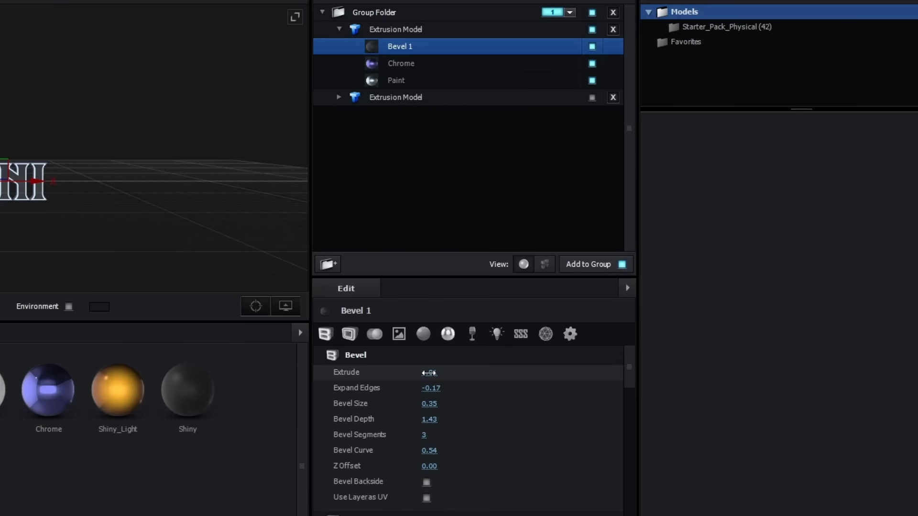
pyautogui.write('1.07')
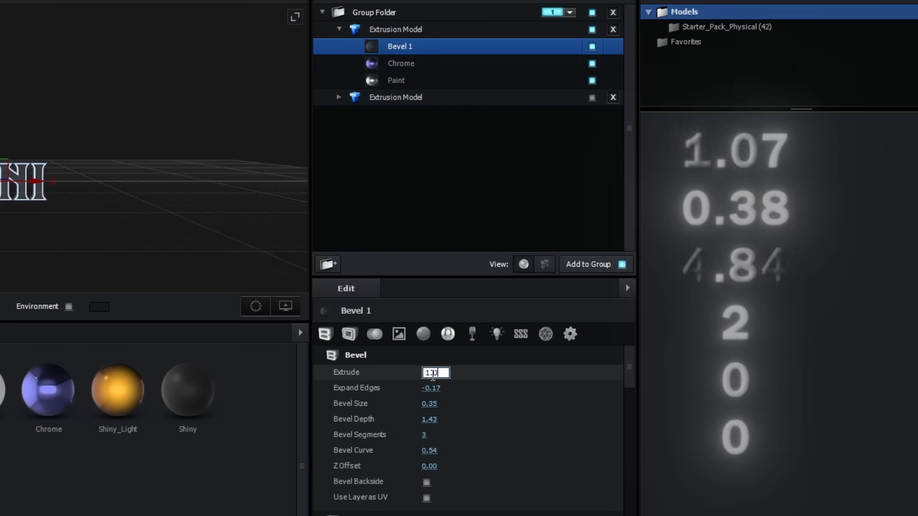
pyautogui.press('Return')
pyautogui.click(431, 387)
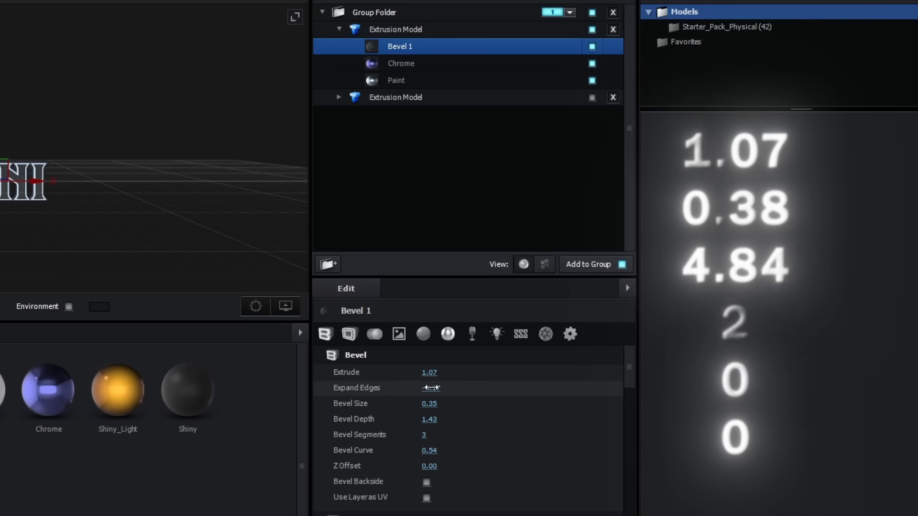
pyautogui.write('0.38 ')
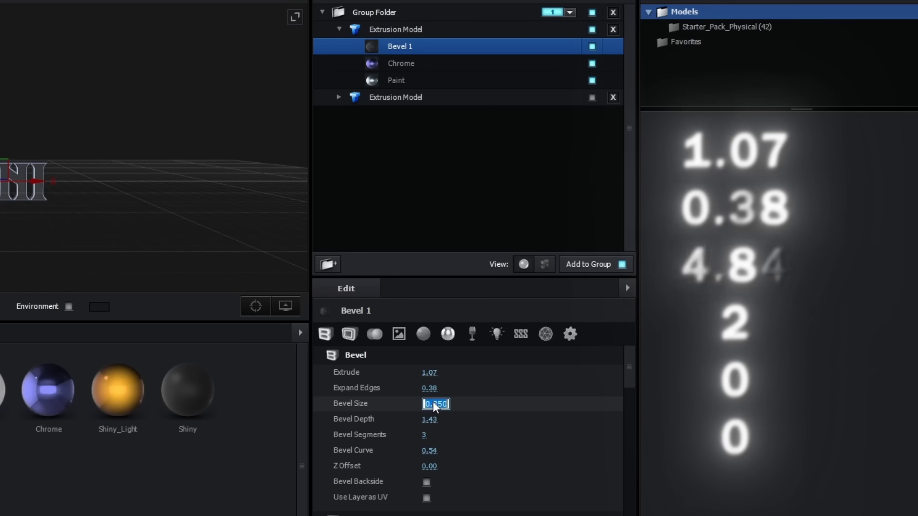
pyautogui.write('4.84')
pyautogui.press('Return')
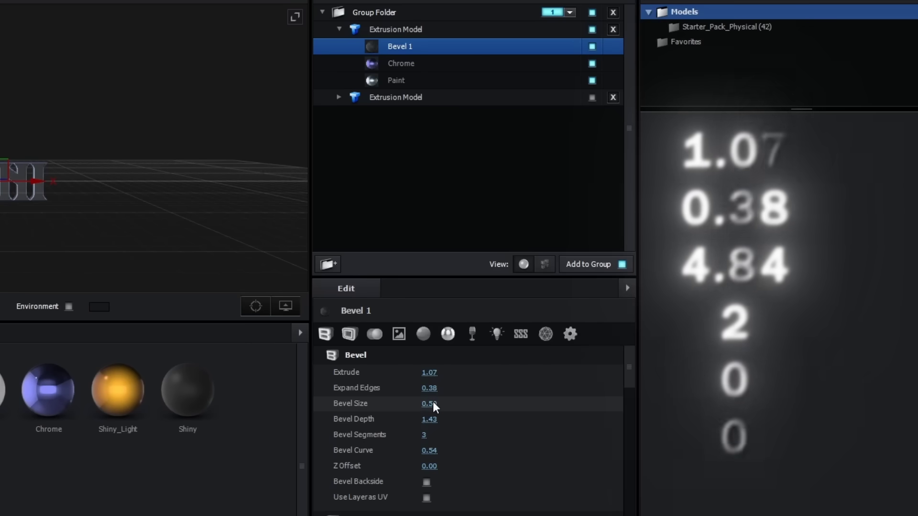
# Set Bevel 1's Bevel Depth to 4.84 and Bevel Curve to 0
pyautogui.click(429, 419)
pyautogui.write('4')
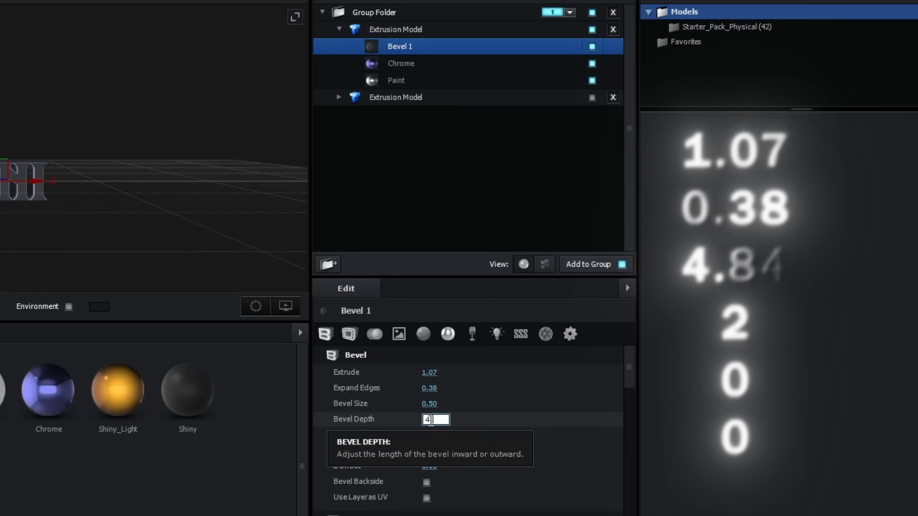
pyautogui.write('.84')
pyautogui.press('Return')
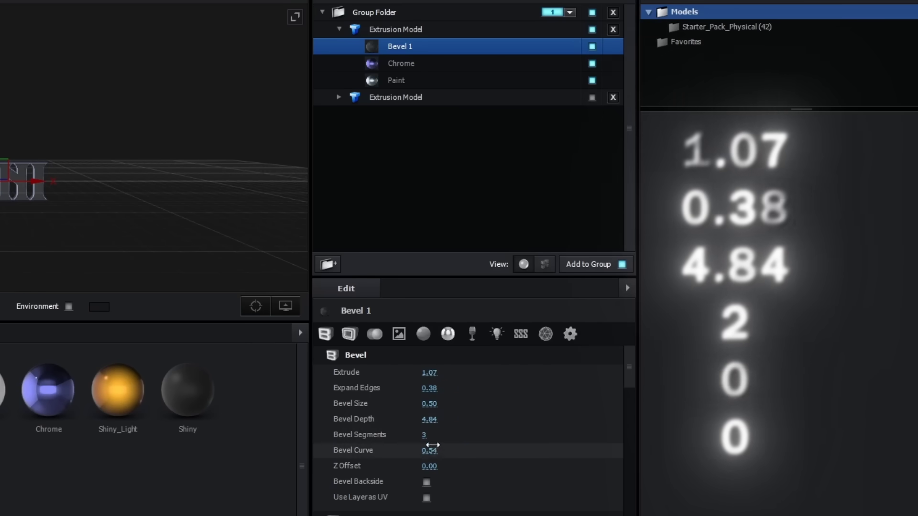
pyautogui.moveTo(430, 449); pyautogui.dragTo(422, 450)
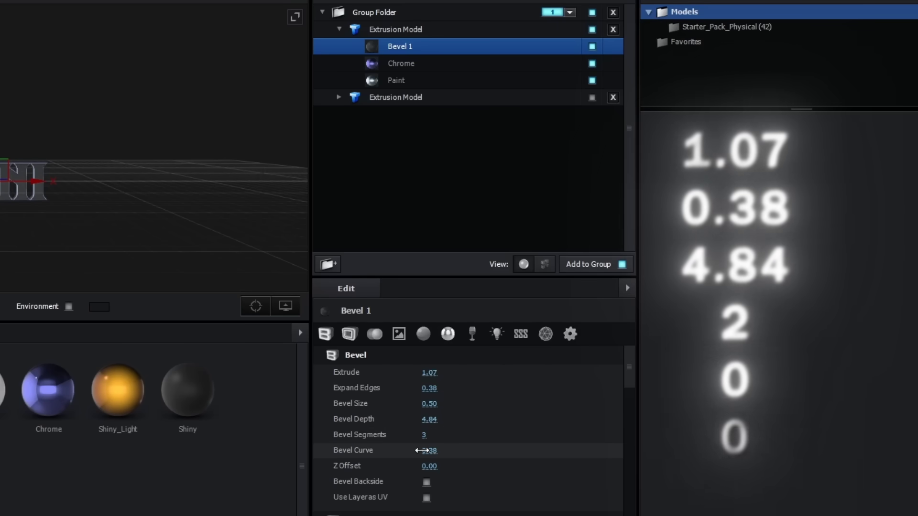
pyautogui.click(433, 450)
pyautogui.write('0')
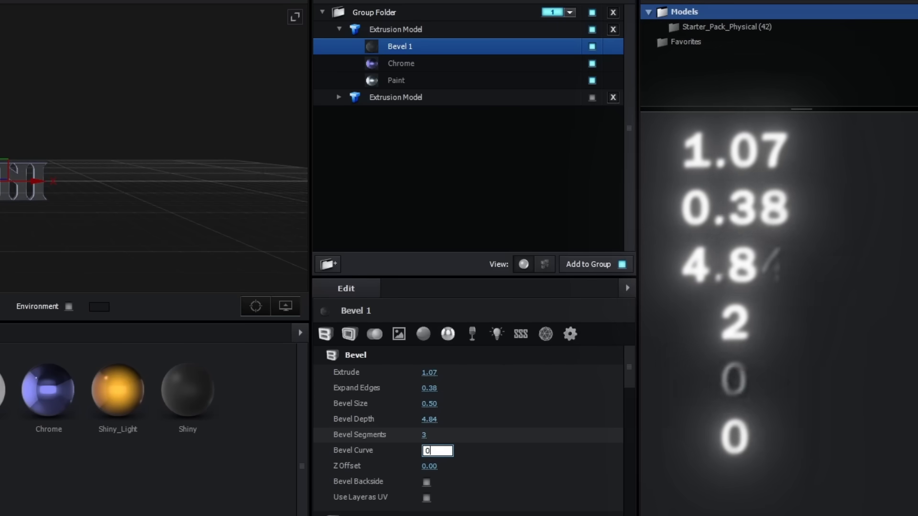
pyautogui.press('Return')
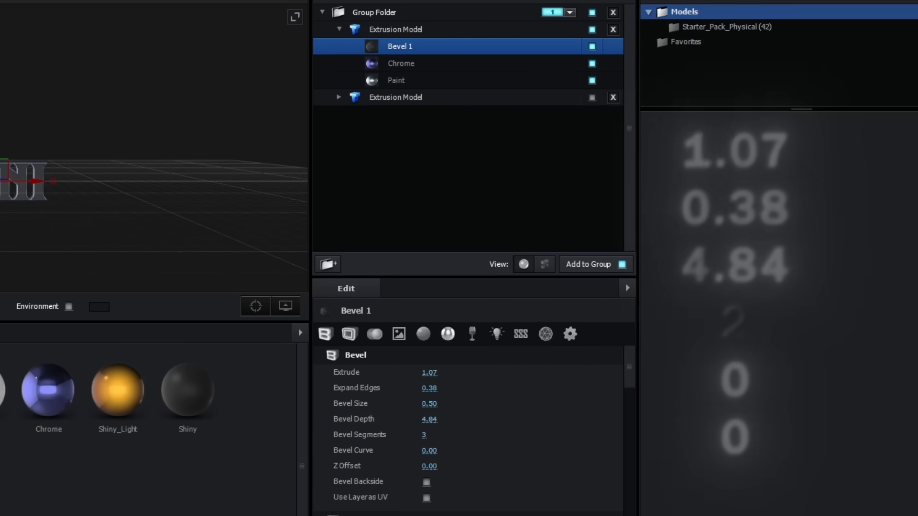
# Edit Chrome's Extrude and Expand Edges, set Curve 1.00 and Z Offset 0, and disable Bevel Backside
pyautogui.click(527, 122)
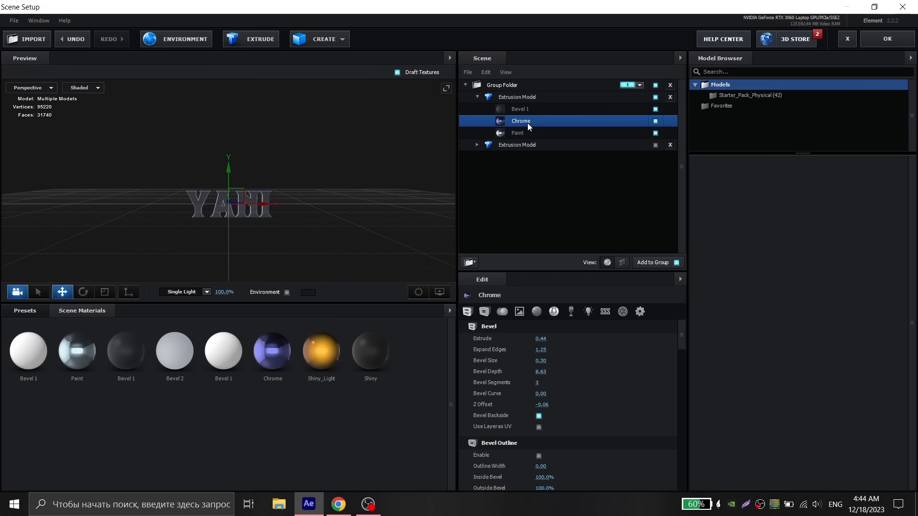
pyautogui.click(541, 339)
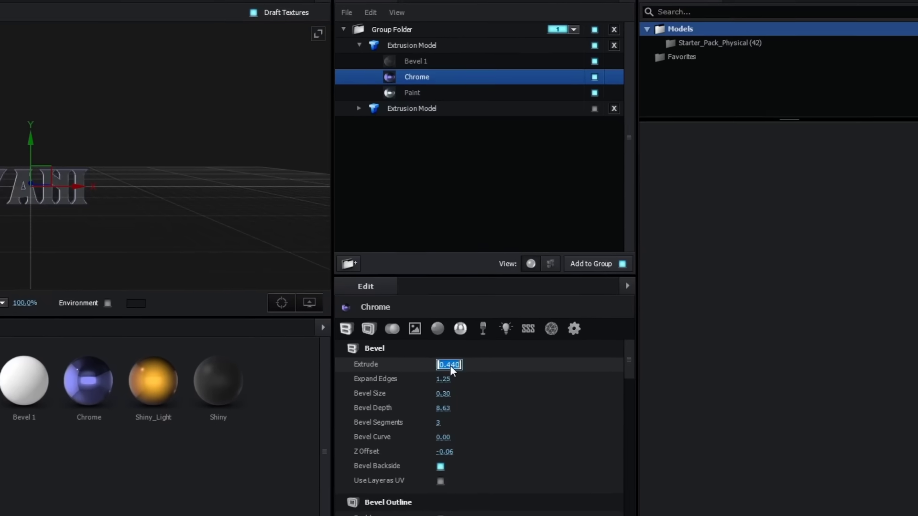
pyautogui.write('1.40')
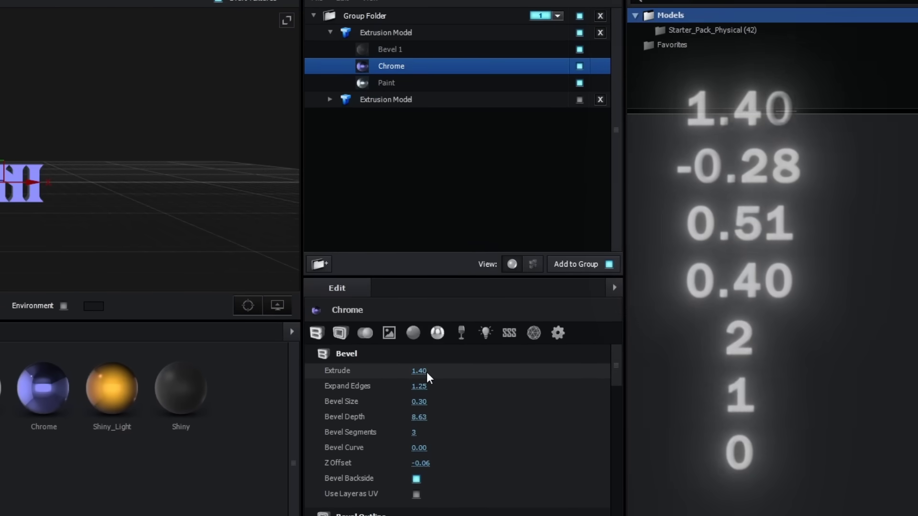
pyautogui.click(426, 384)
pyautogui.write('-0')
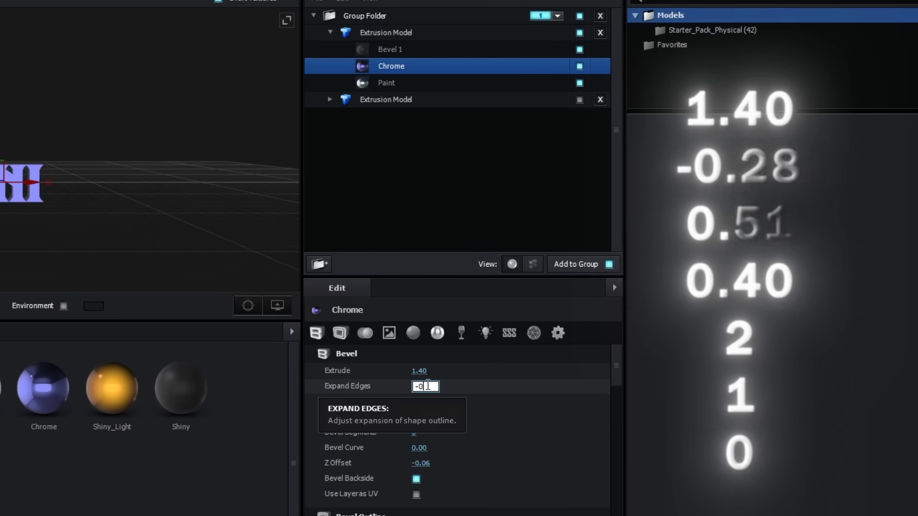
pyautogui.write('.28')
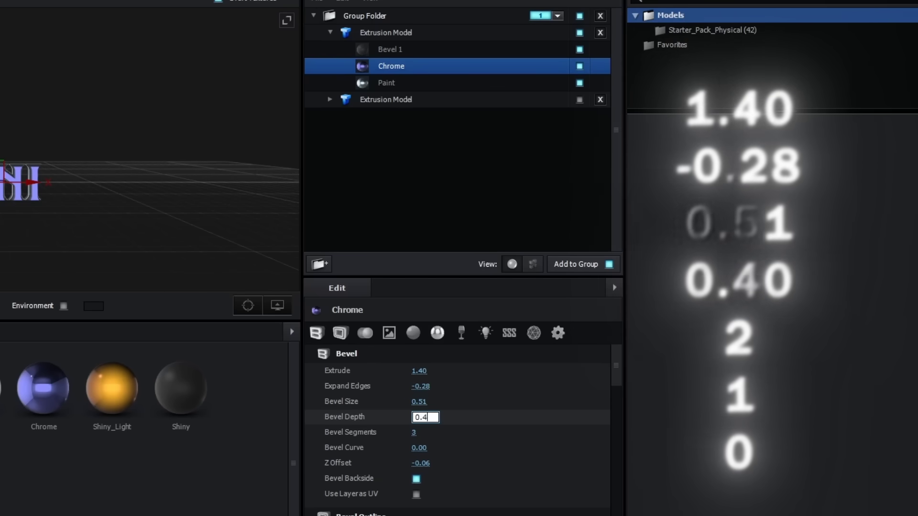
pyautogui.click(425, 448)
pyautogui.write('1')
pyautogui.click(427, 461)
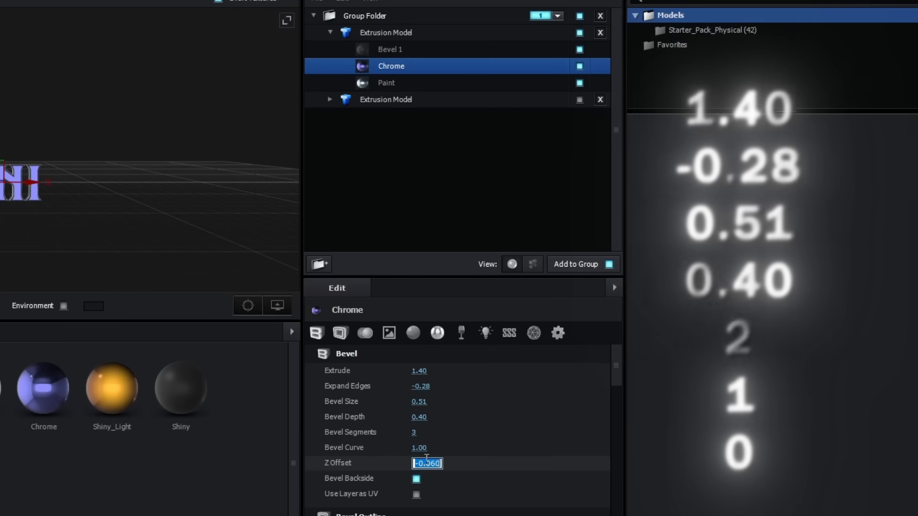
pyautogui.write('0')
pyautogui.click(417, 479)
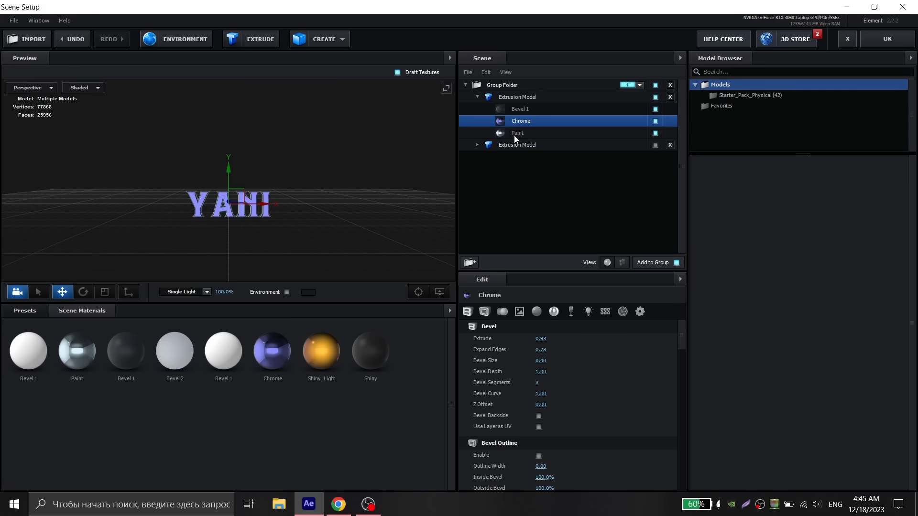
# Set Paint's Extrude 0.74, Expand Edges 0.66, Bevel Size 0.47 and Bevel Depth 1.98
pyautogui.click(541, 339)
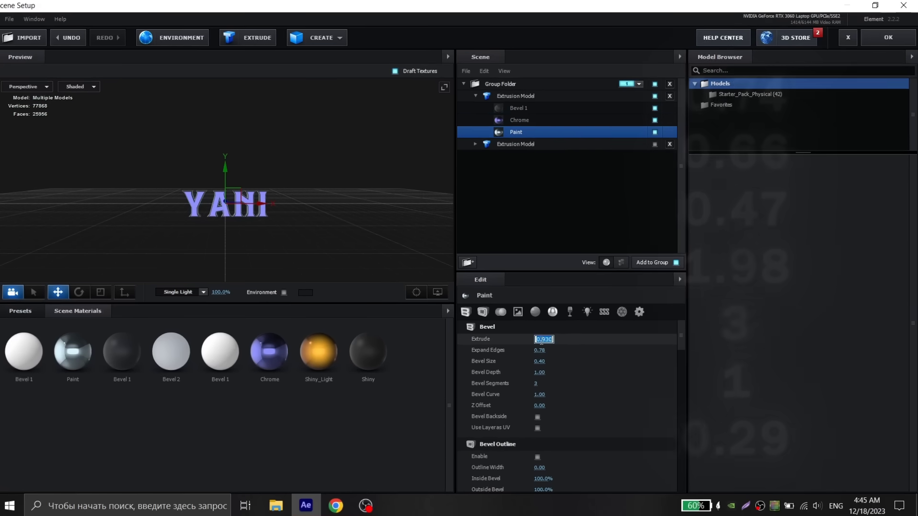
pyautogui.write('0.74')
pyautogui.press('Return')
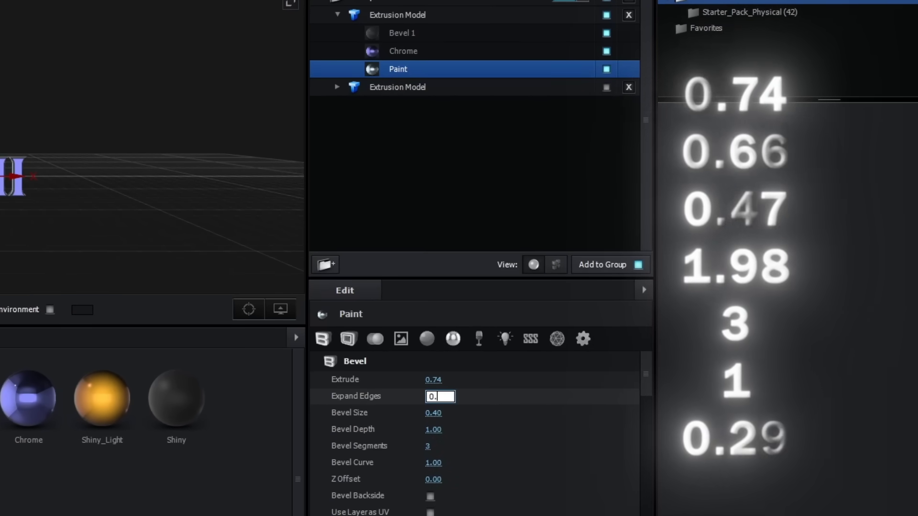
pyautogui.write('66')
pyautogui.click(435, 412)
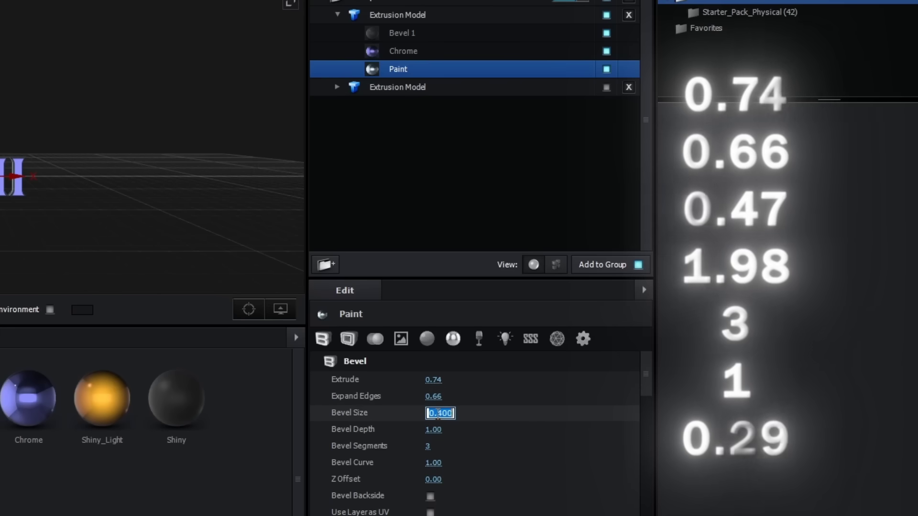
pyautogui.write('.')
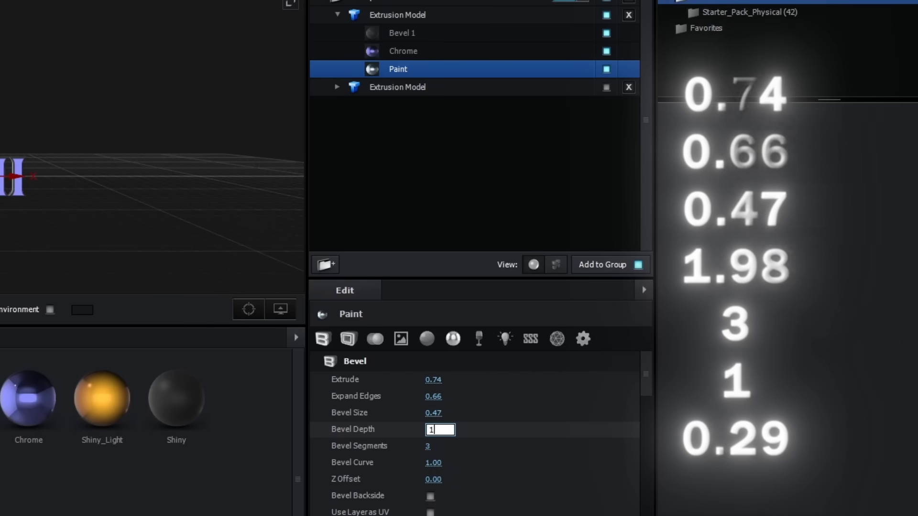
pyautogui.write('98')
pyautogui.press('Return')
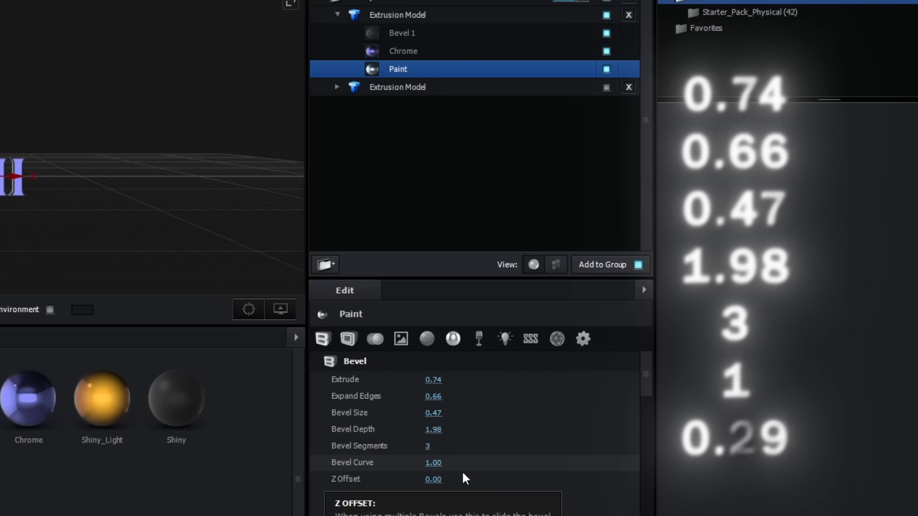
# Set Paint's Z Offset to 0.29 and enable Bevel Backside
pyautogui.click(434, 479)
pyautogui.write('0')
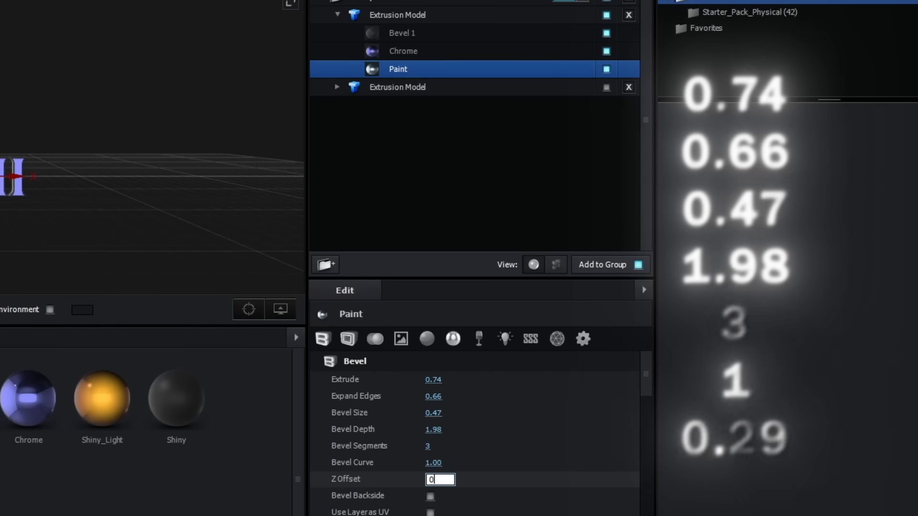
pyautogui.write('.29')
pyautogui.press('Return')
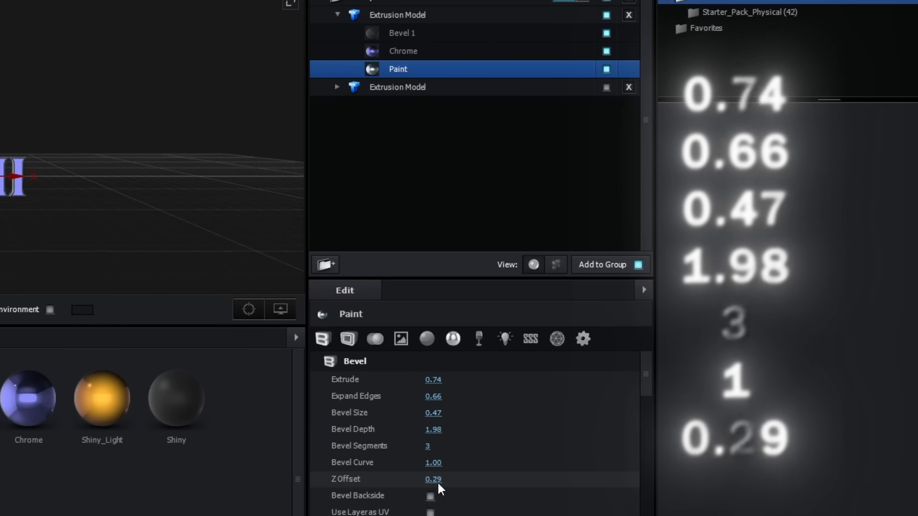
pyautogui.click(431, 496)
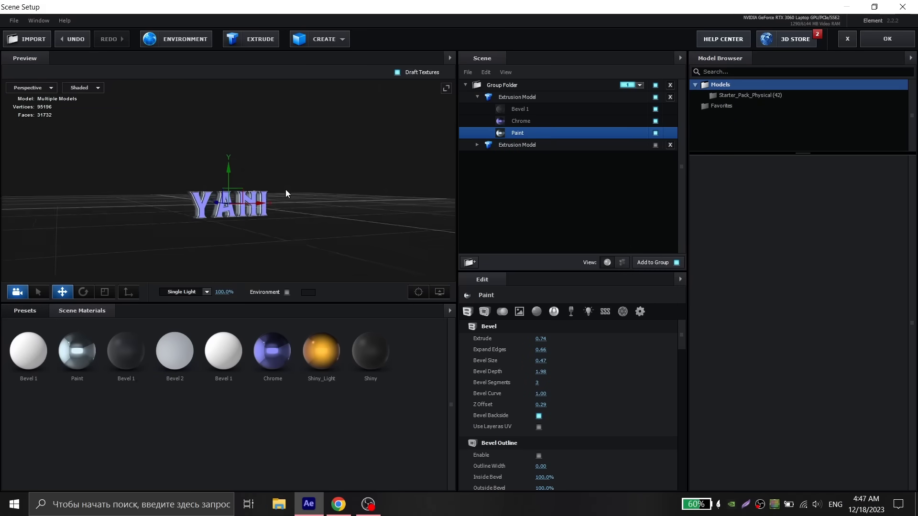
pyautogui.moveTo(261, 179)
pyautogui.mouseDown()
pyautogui.moveTo(280, 203)
pyautogui.moveTo(274, 191)
pyautogui.mouseUp()
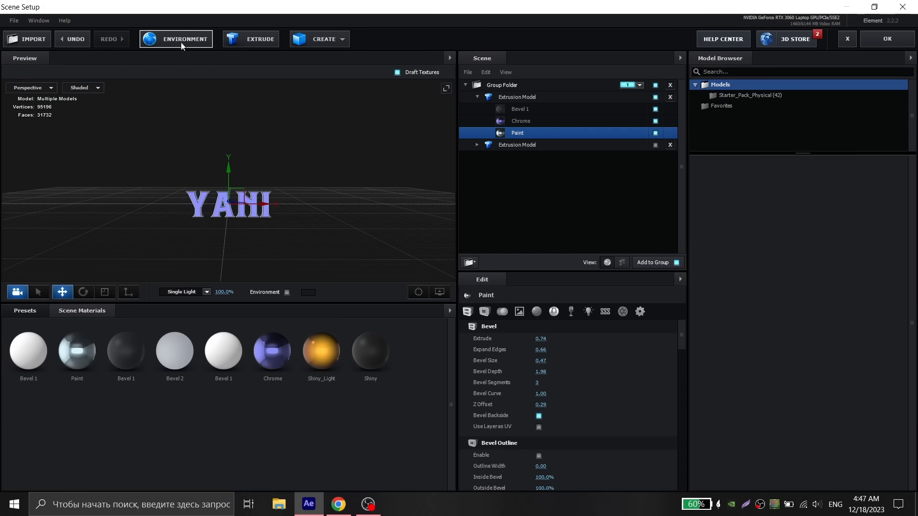
# Load Basic_2K_02.jpg from Documents > VideoCopilot > Materials > Environment > Basic_2K as the environment map
pyautogui.click(181, 42)
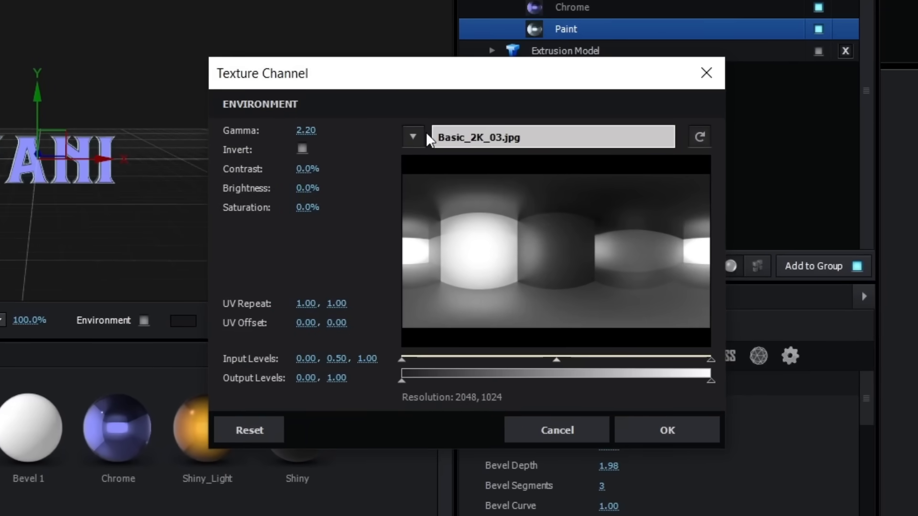
pyautogui.click(438, 137)
pyautogui.click(62, 122)
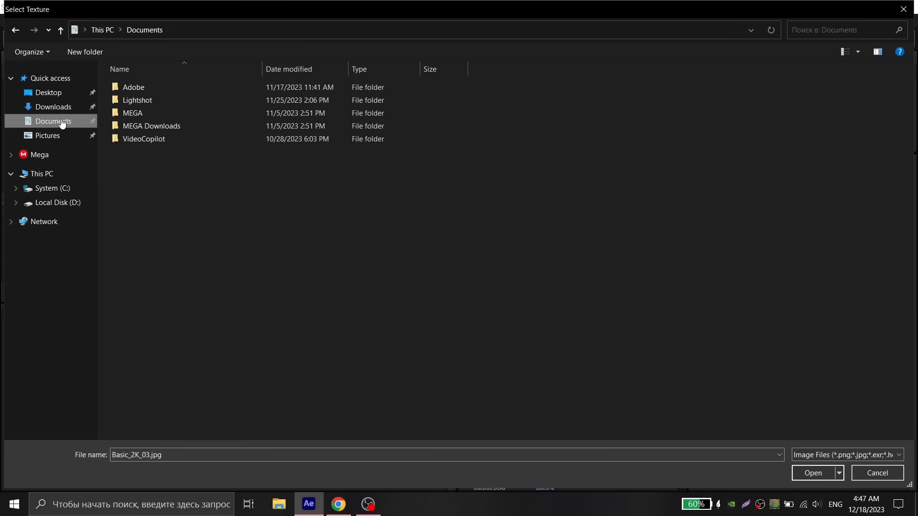
pyautogui.doubleClick(145, 137)
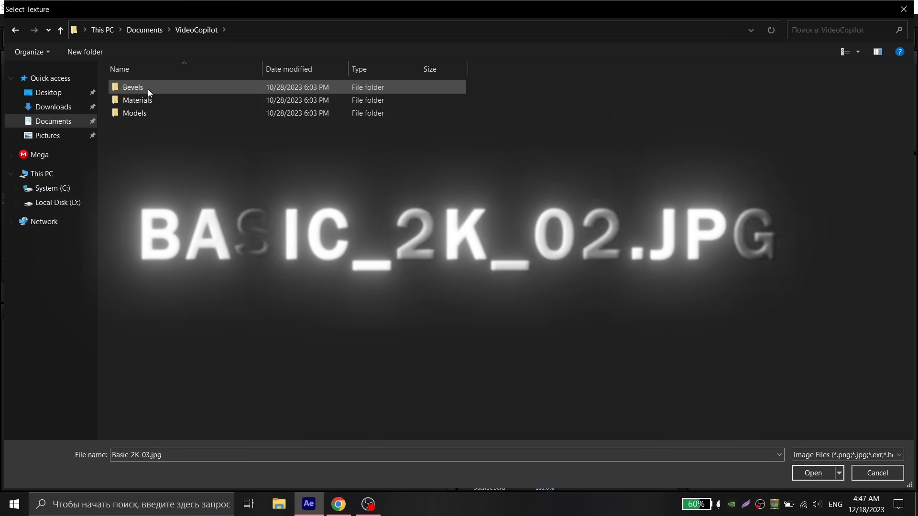
pyautogui.doubleClick(141, 99)
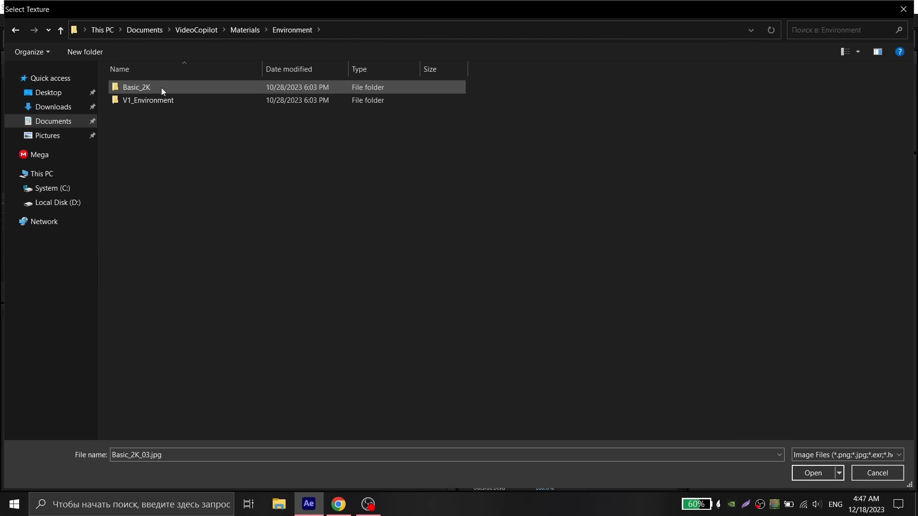
pyautogui.doubleClick(162, 88)
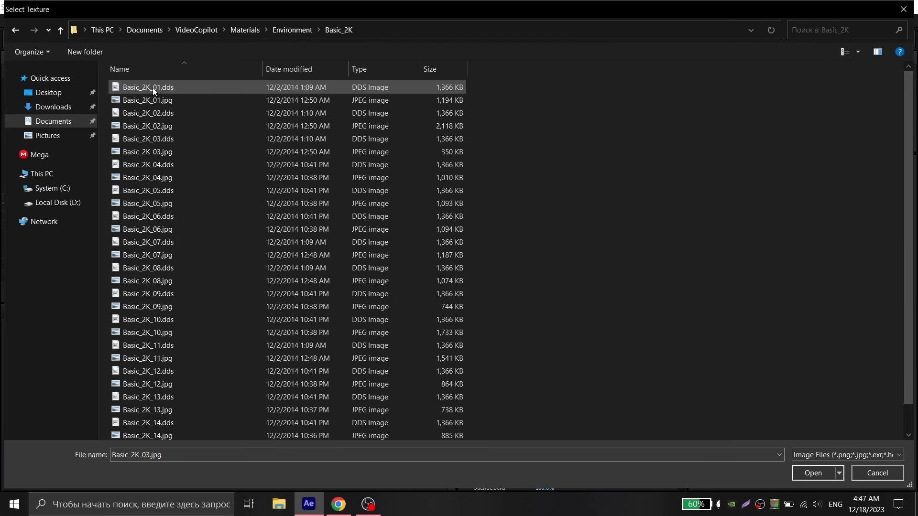
pyautogui.doubleClick(168, 126)
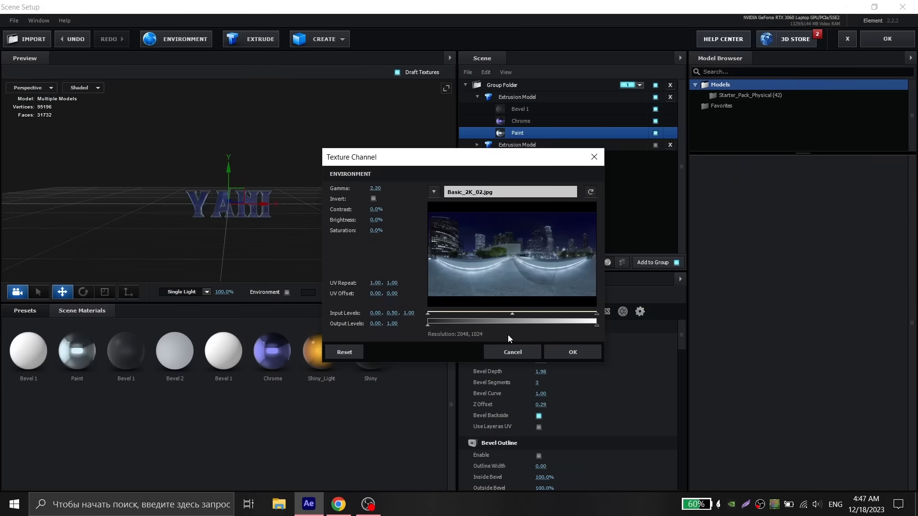
pyautogui.click(560, 350)
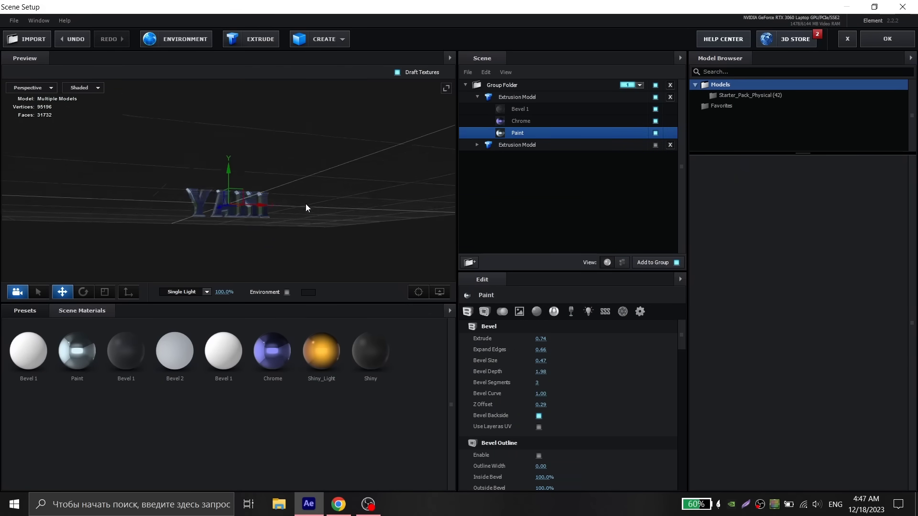
pyautogui.moveTo(274, 201); pyautogui.dragTo(255, 218)
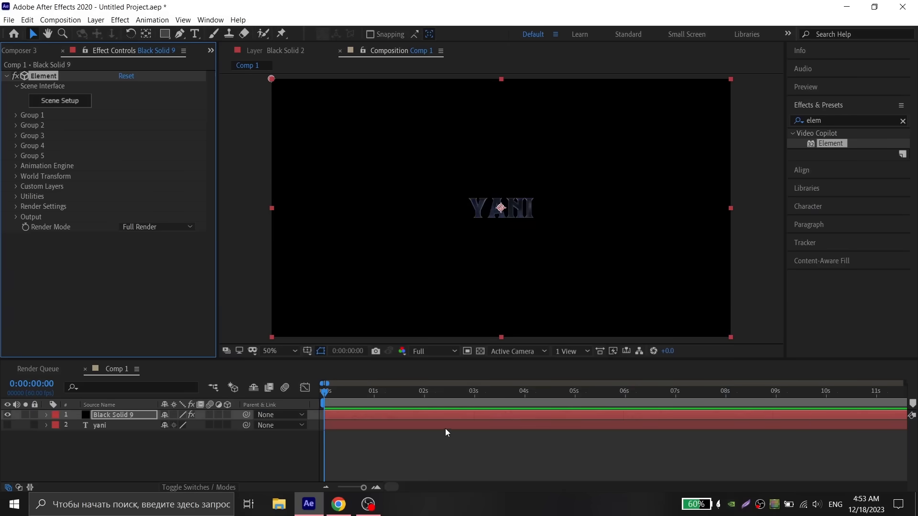
# Move Group 1's Particle Replicator to Position Z −1820 and check Enable Multi-Object
pyautogui.click(15, 115)
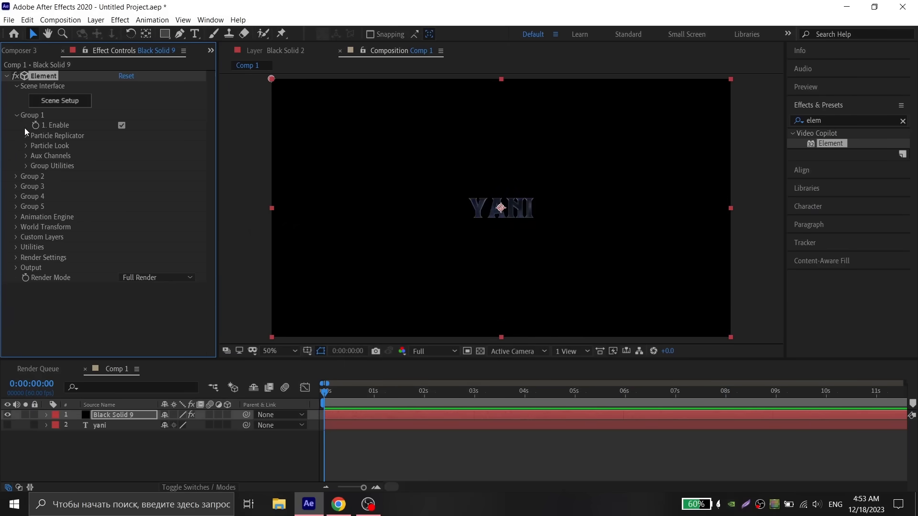
pyautogui.click(26, 135)
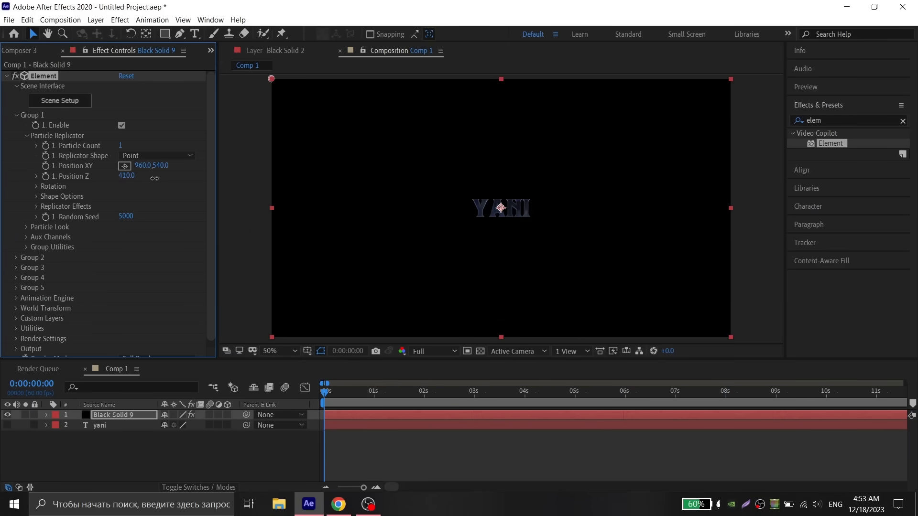
pyautogui.moveTo(30, 189); pyautogui.dragTo(136, 175)
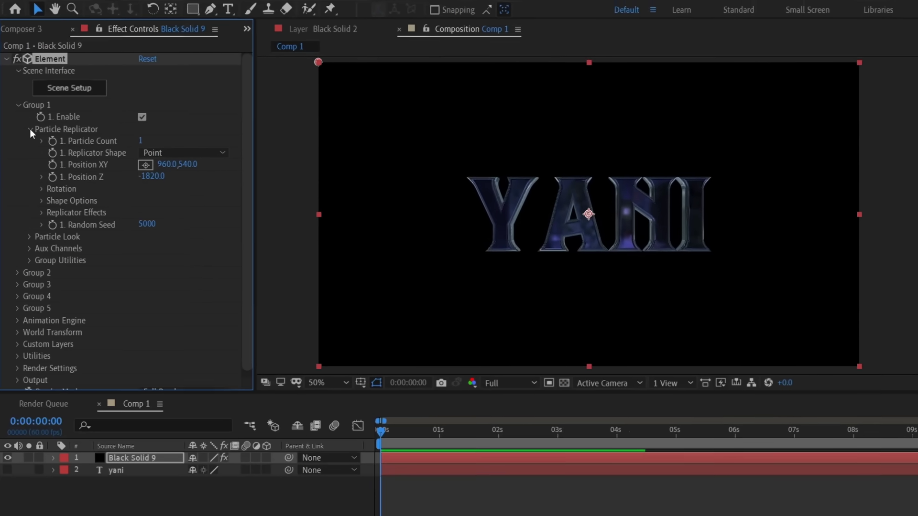
pyautogui.click(28, 135)
pyautogui.click(39, 128)
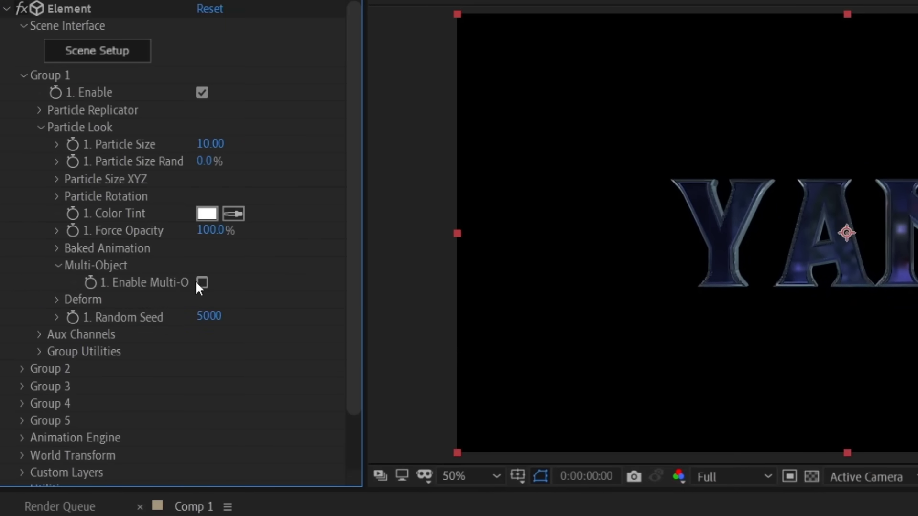
pyautogui.click(201, 281)
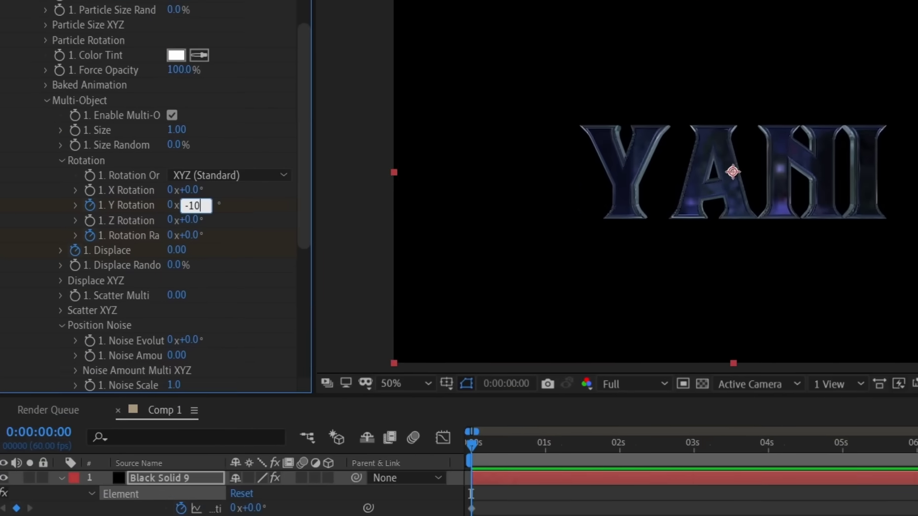
pyautogui.write('-10')
# At frame 0, keyframe Y Rotation -10°, Rotation Random 168° and Displace 0.8
pyautogui.press('Return')
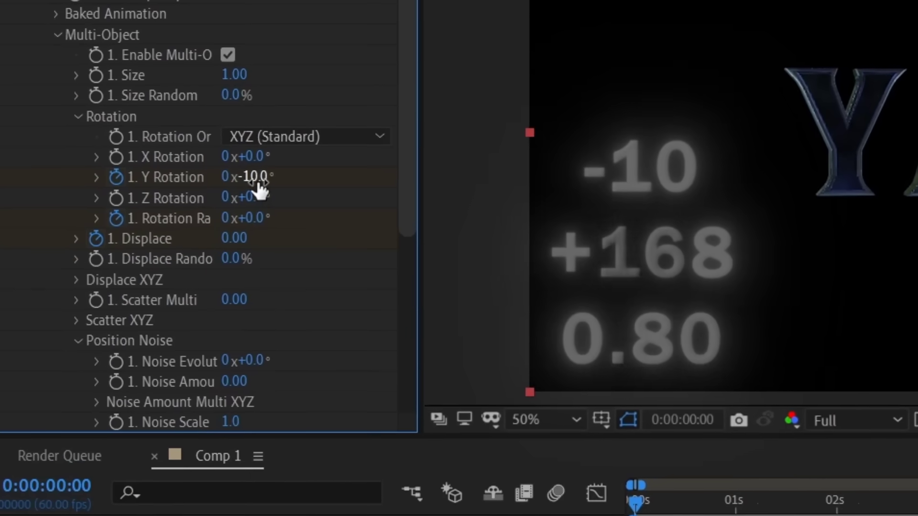
pyautogui.click(251, 219)
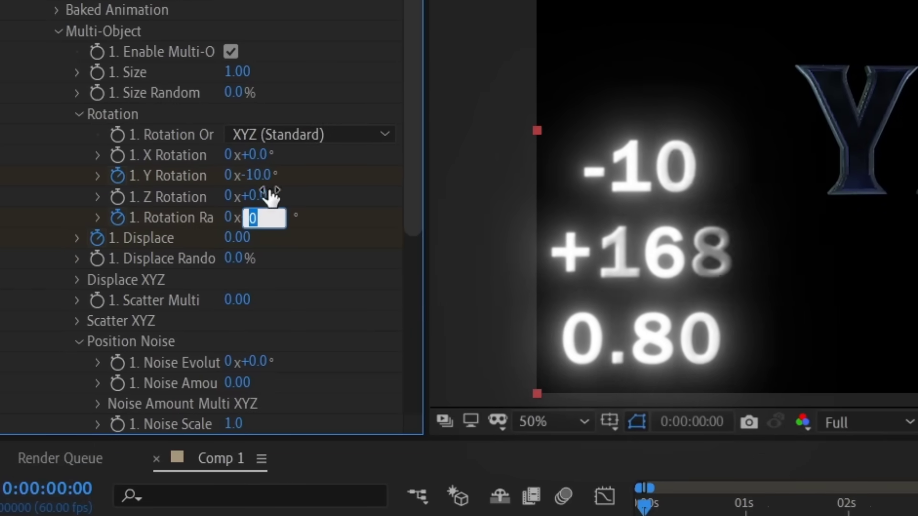
pyautogui.write('16')
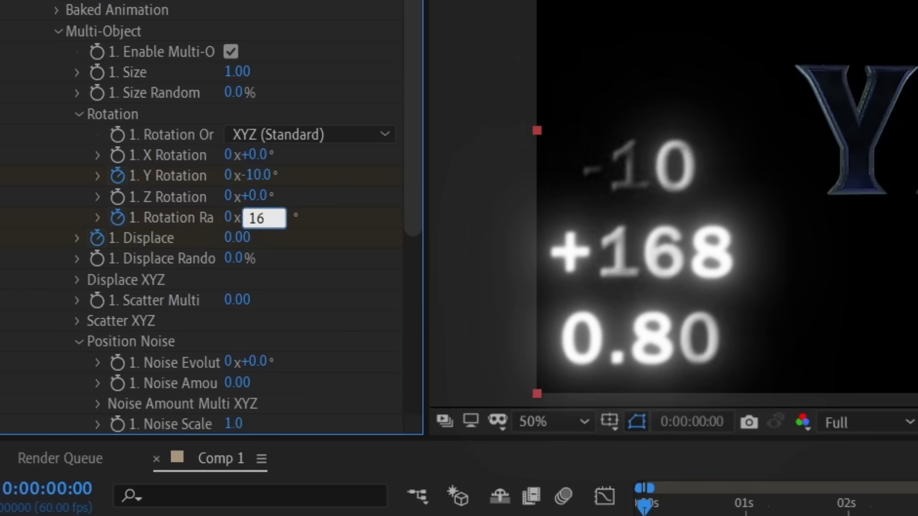
pyautogui.write('8')
pyautogui.press('Return')
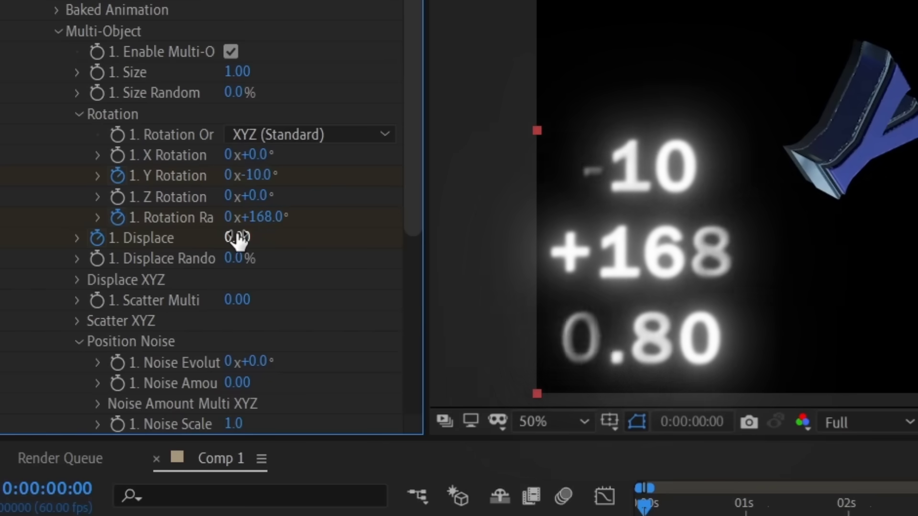
pyautogui.click(237, 239)
pyautogui.write('0.8')
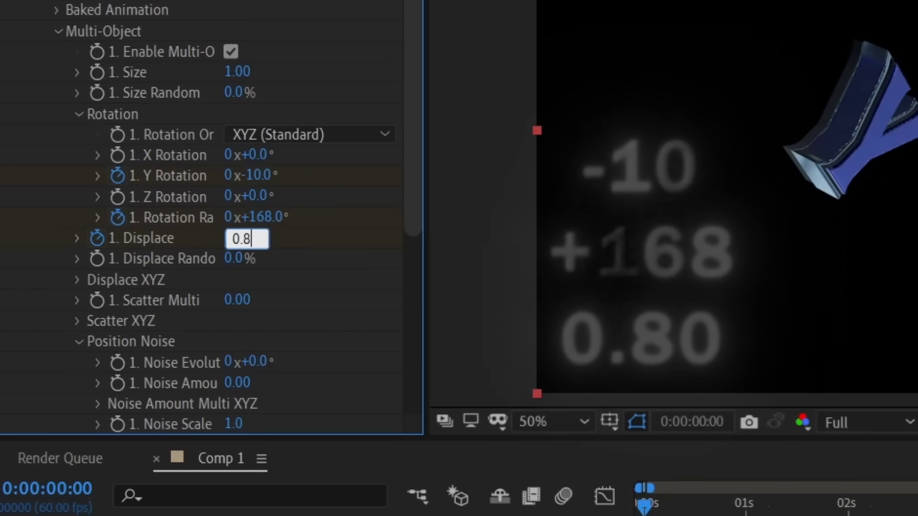
pyautogui.press('Return')
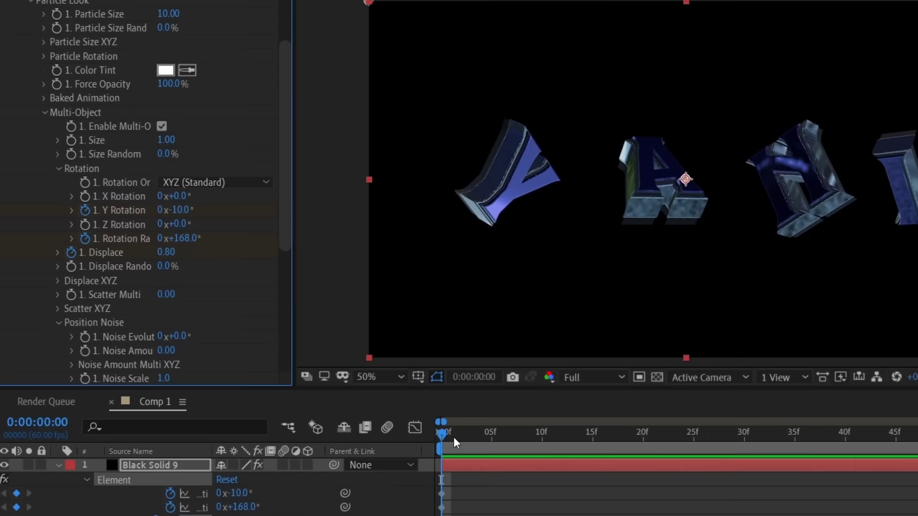
# At frame 5, set Y Rotation +15°, Rotation Random 62° and Displace 0.08
pyautogui.click(354, 395)
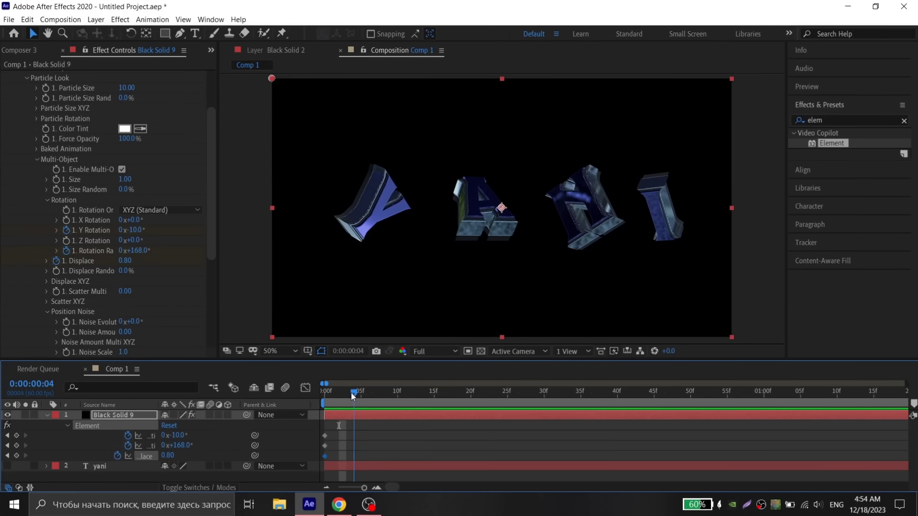
pyautogui.moveTo(350, 394); pyautogui.dragTo(361, 393)
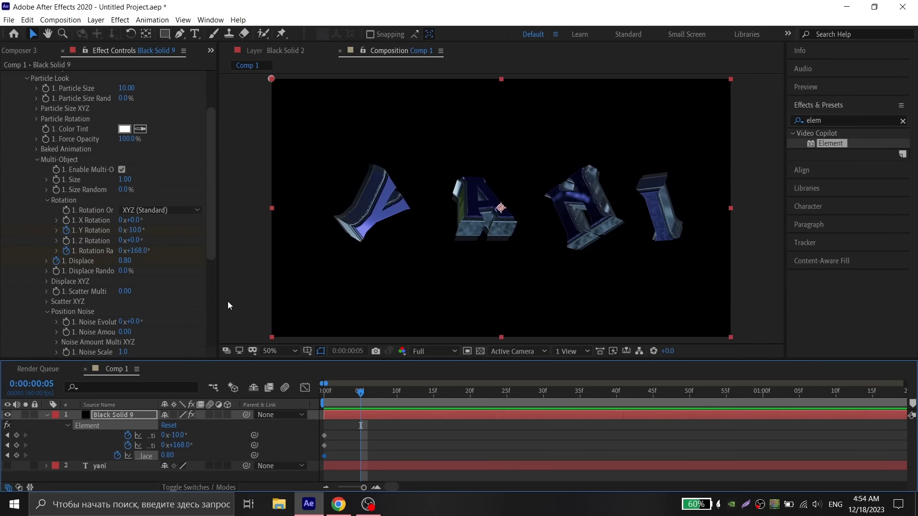
pyautogui.click(134, 230)
pyautogui.write('15')
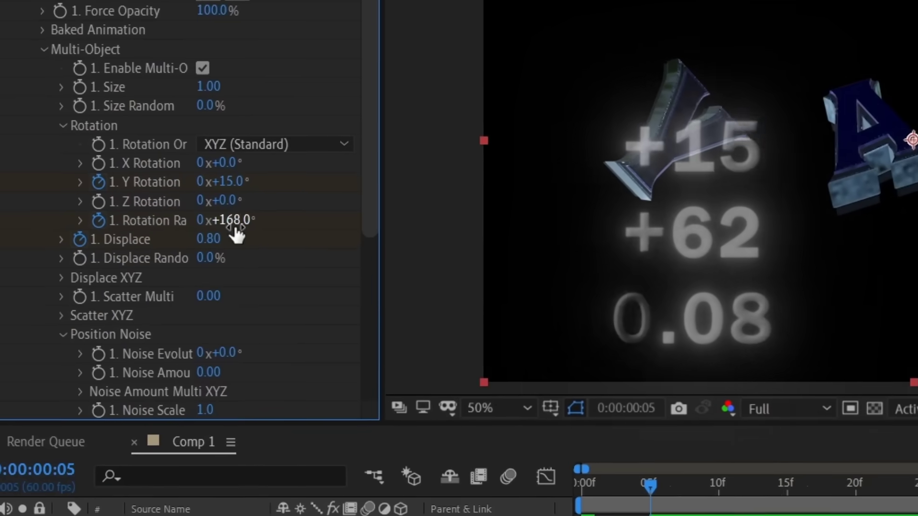
pyautogui.click(208, 227)
pyautogui.write('56')
pyautogui.press('BackSpace')
pyautogui.press('BackSpace')
pyautogui.write('62')
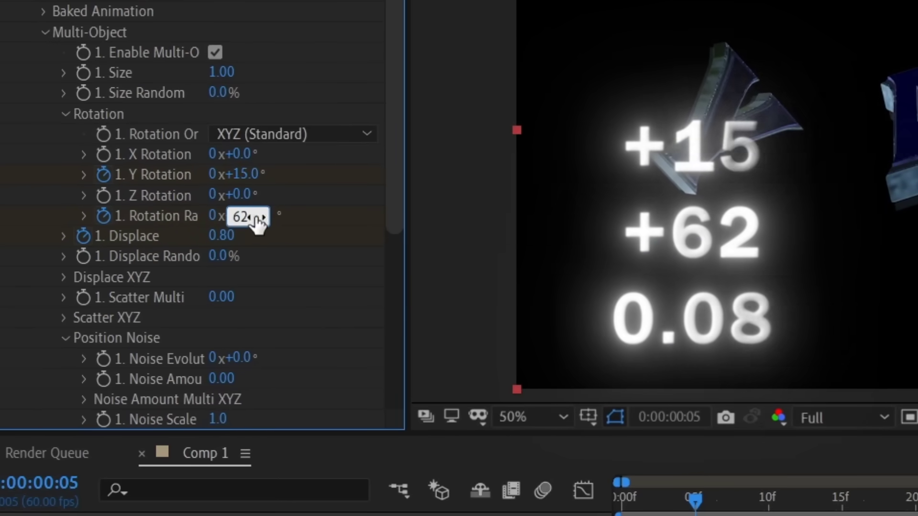
pyautogui.press('Return')
pyautogui.click(223, 236)
pyautogui.write('0.0')
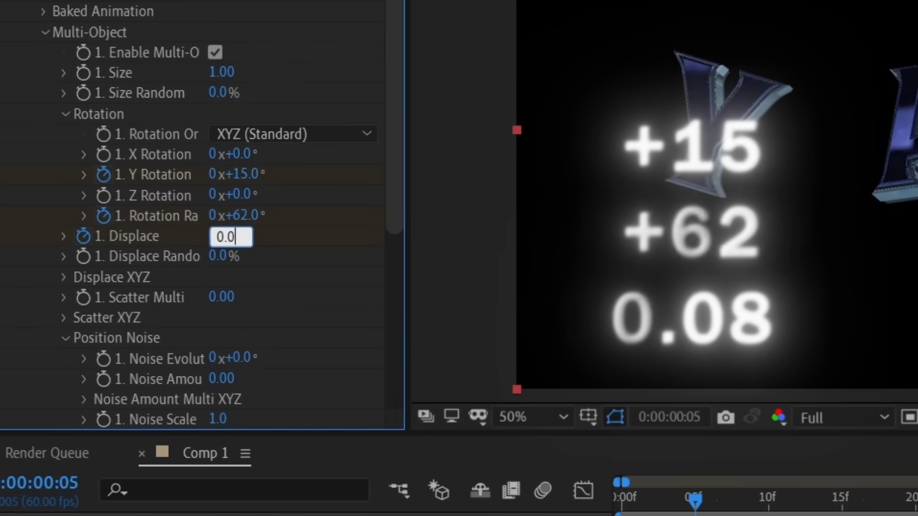
pyautogui.write('8')
pyautogui.press('Return')
pyautogui.press('Home')
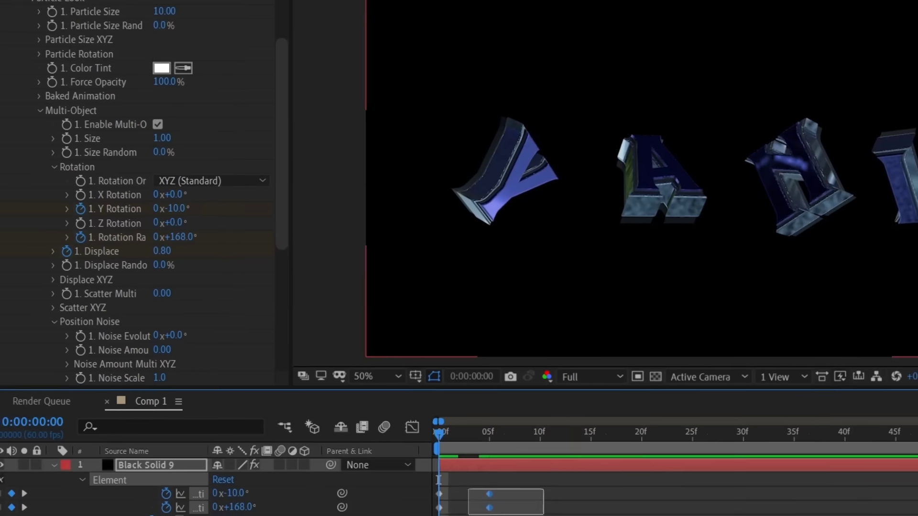
# Apply Easy Ease to the new rotation keyframes and view them as curves
pyautogui.moveTo(455, 454); pyautogui.dragTo(346, 487)
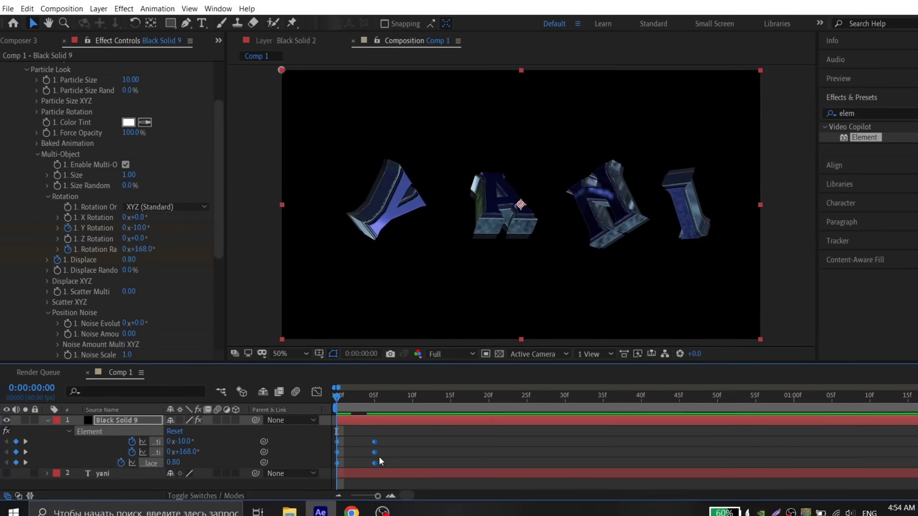
pyautogui.press('F9')
pyautogui.click(304, 387)
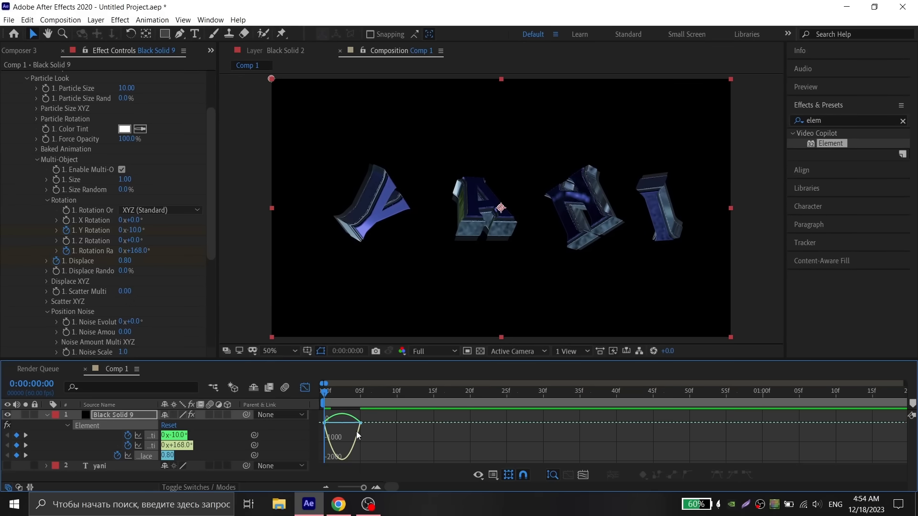
pyautogui.moveTo(396, 413); pyautogui.dragTo(353, 434)
pyautogui.press('=')
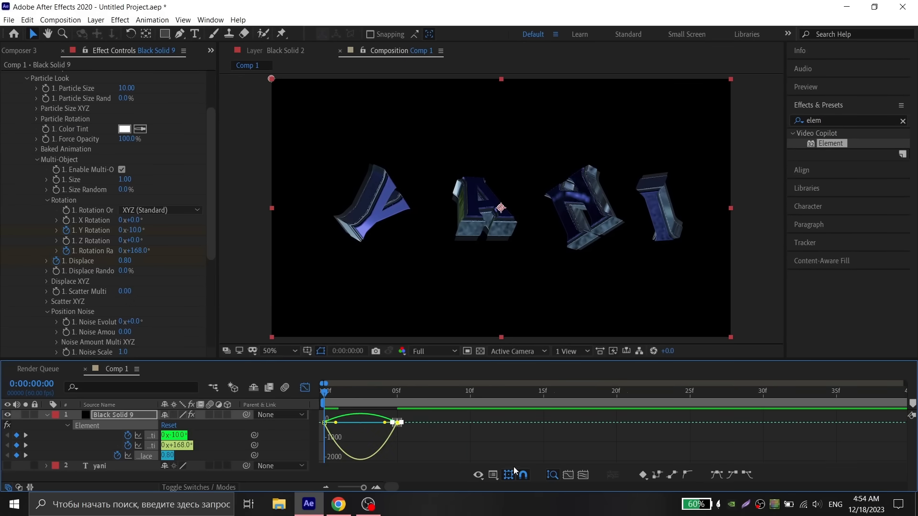
# Adjust the keyframes in the speed graph, then return to the zoomed-out layer timeline
pyautogui.click(495, 477)
pyautogui.click(534, 375)
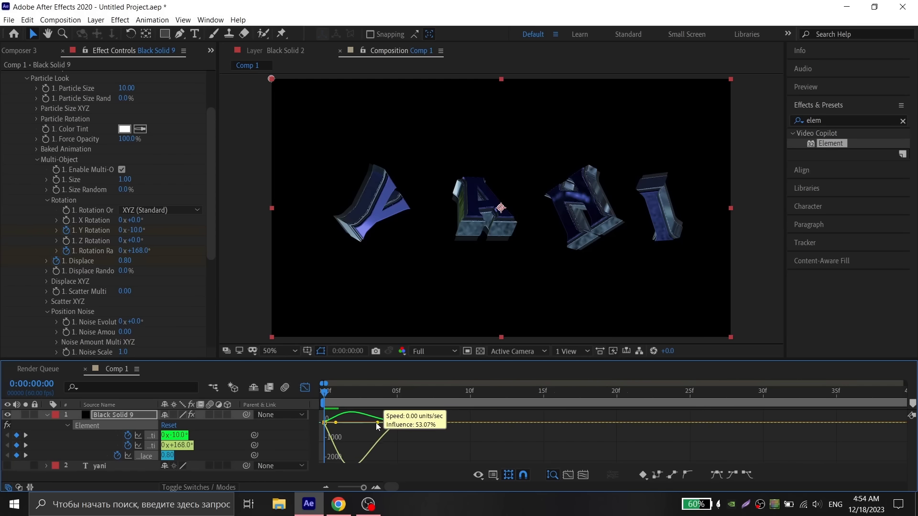
pyautogui.click(306, 391)
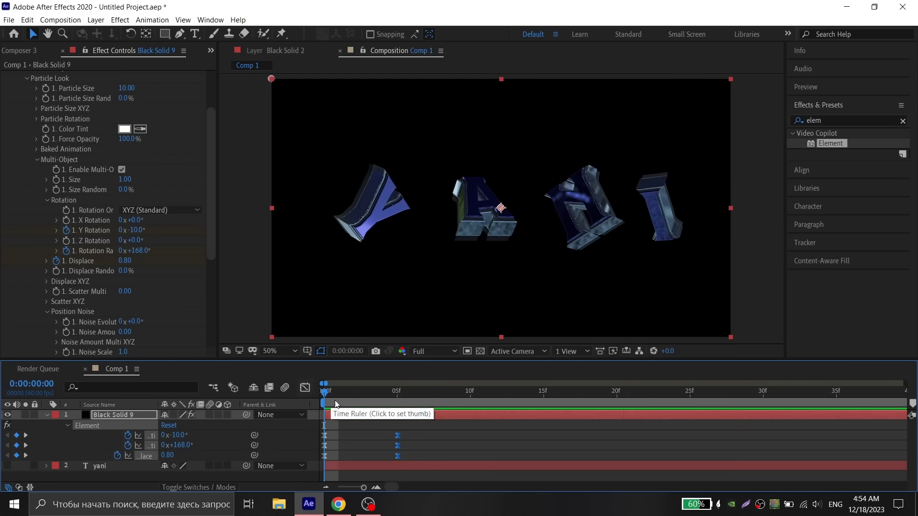
pyautogui.moveTo(379, 430)
pyautogui.mouseDown()
pyautogui.moveTo(353, 450)
pyautogui.moveTo(333, 443)
pyautogui.mouseUp()
pyautogui.press('-')
pyautogui.press('-')
pyautogui.press('-')
# Set Deep Glow exposure to 1.35 and start pre-composing the layers
pyautogui.press('=')
pyautogui.press('-')
pyautogui.press('-')
pyautogui.press('-')
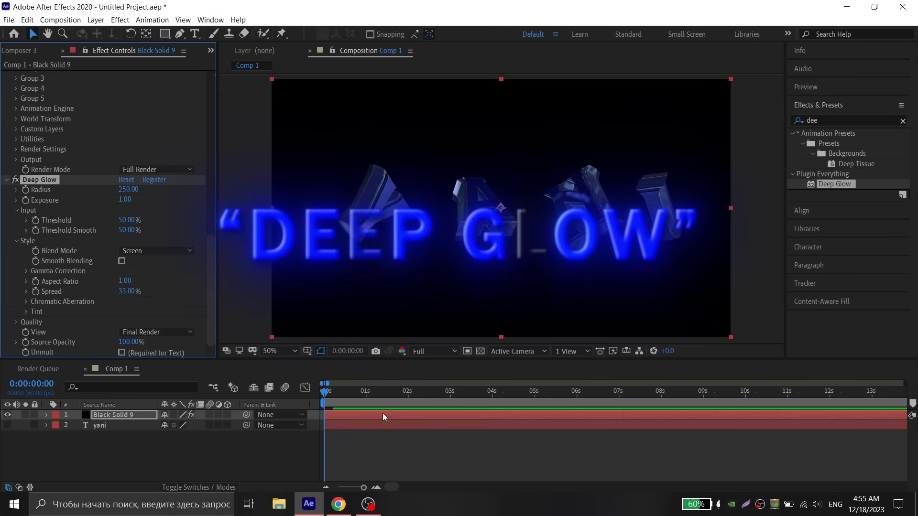
pyautogui.click(124, 199)
pyautogui.write('1')
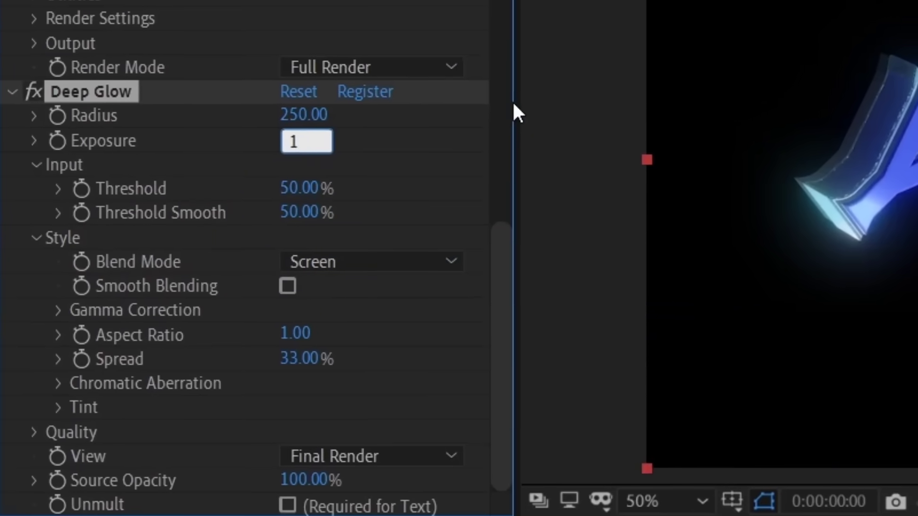
pyautogui.write('.35')
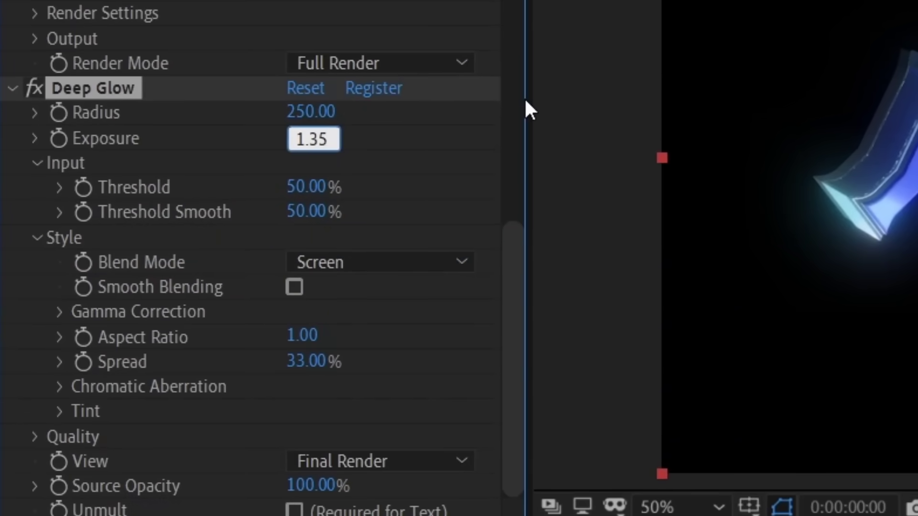
pyautogui.press('Return')
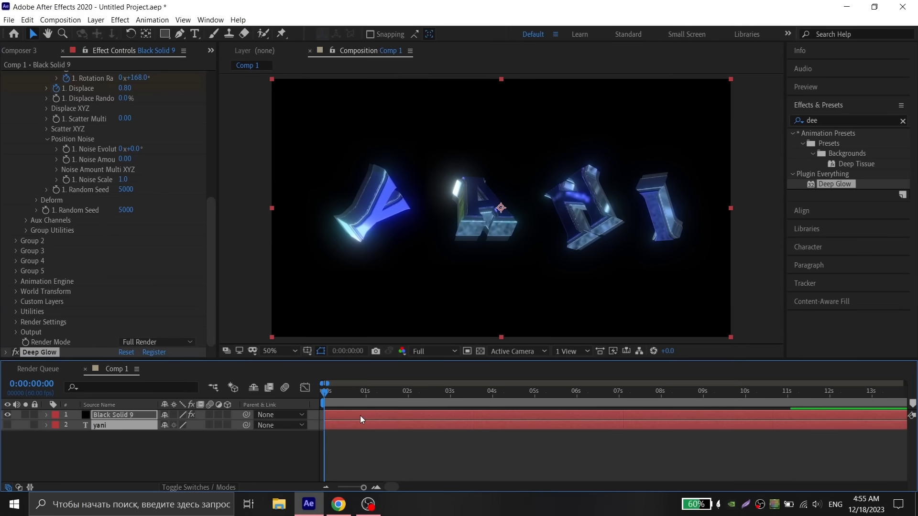
pyautogui.rightClick(360, 415)
pyautogui.click(403, 359)
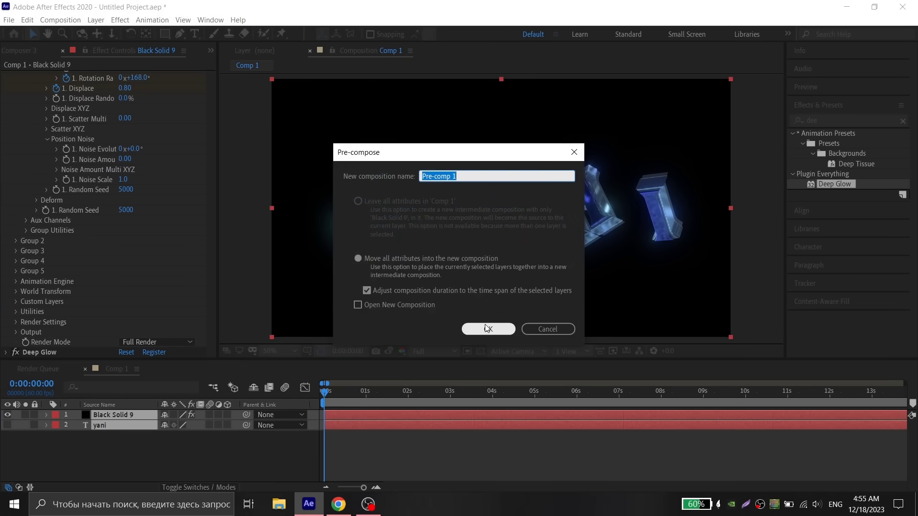
# Nest the layers into Pre-comp 1 and apply Hue/Saturation to it
pyautogui.click(487, 328)
pyautogui.click(843, 120)
pyautogui.write('hue')
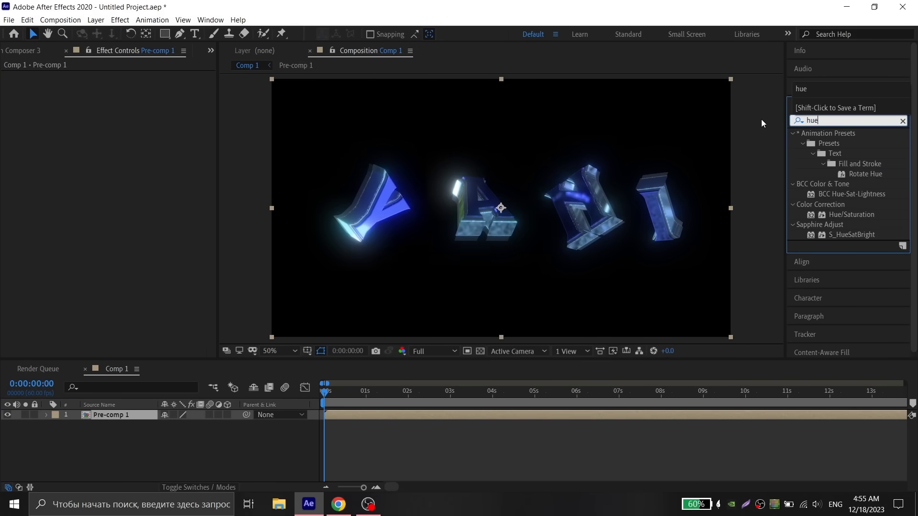
pyautogui.moveTo(851, 215); pyautogui.dragTo(429, 413)
# Raise master saturation slightly and sweep master hue through purple, pink, orange and teal
pyautogui.moveTo(114, 184)
pyautogui.mouseDown()
pyautogui.moveTo(162, 209)
pyautogui.moveTo(113, 210)
pyautogui.mouseUp()
pyautogui.moveTo(136, 134)
pyautogui.mouseDown()
pyautogui.moveTo(172, 134)
pyautogui.moveTo(130, 137)
pyautogui.mouseUp()
pyautogui.moveTo(213, 137)
pyautogui.mouseDown()
pyautogui.moveTo(78, 139)
pyautogui.moveTo(187, 134)
pyautogui.mouseUp()
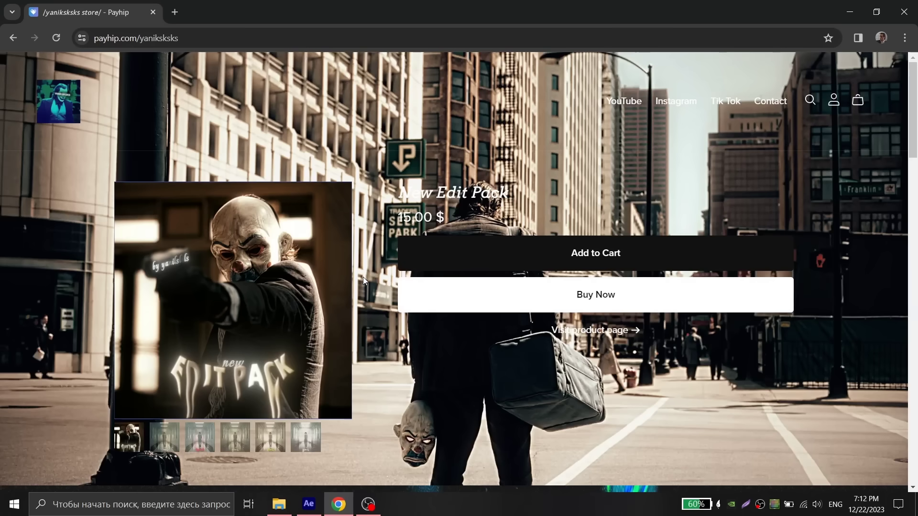
# Autoscroll down the Payhip store page featuring the New Edit Pack at 15.00 $
pyautogui.middleClick(361, 277)
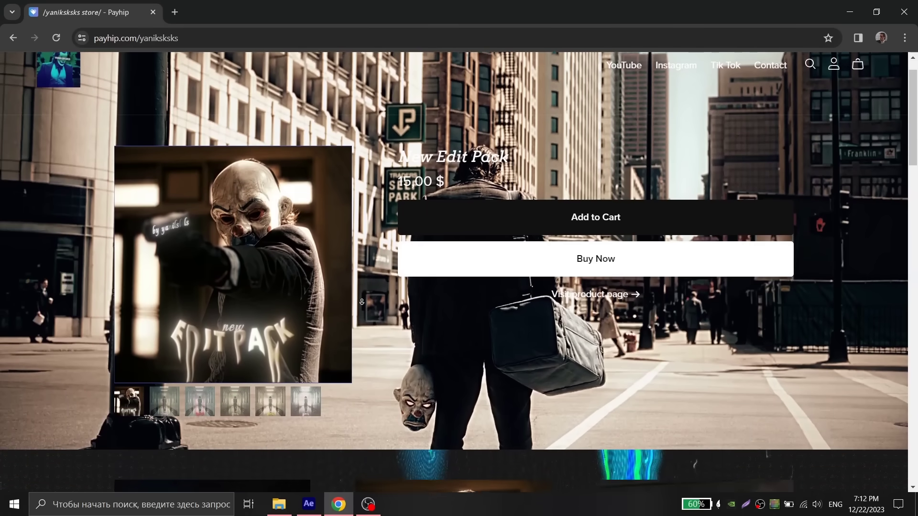